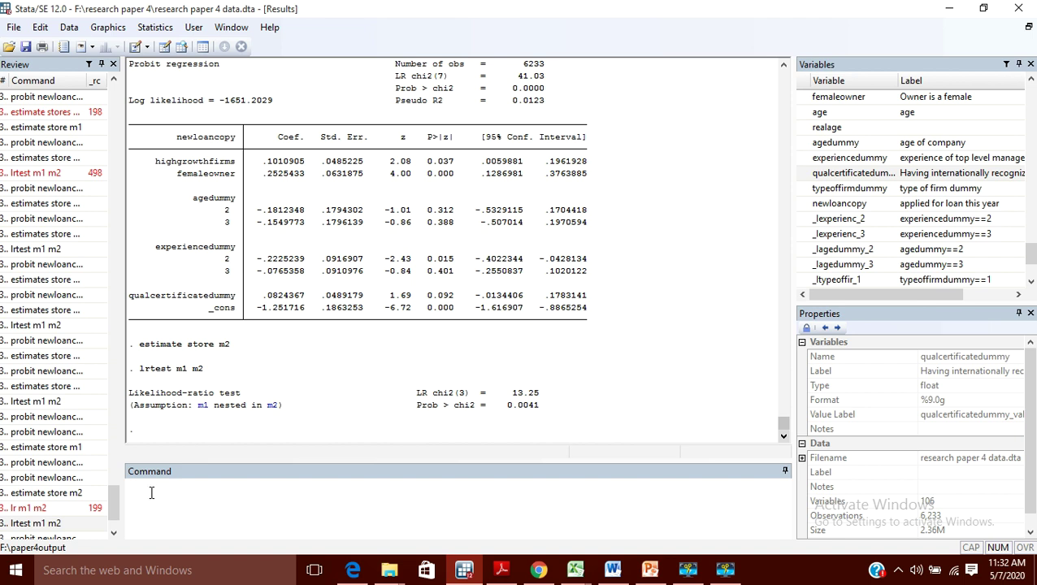
Step: Recall the earlier probit command for newloancopy on highgrowthfirms, femaleowner and i.agedummy from the command history
drag(114, 502, 117, 529)
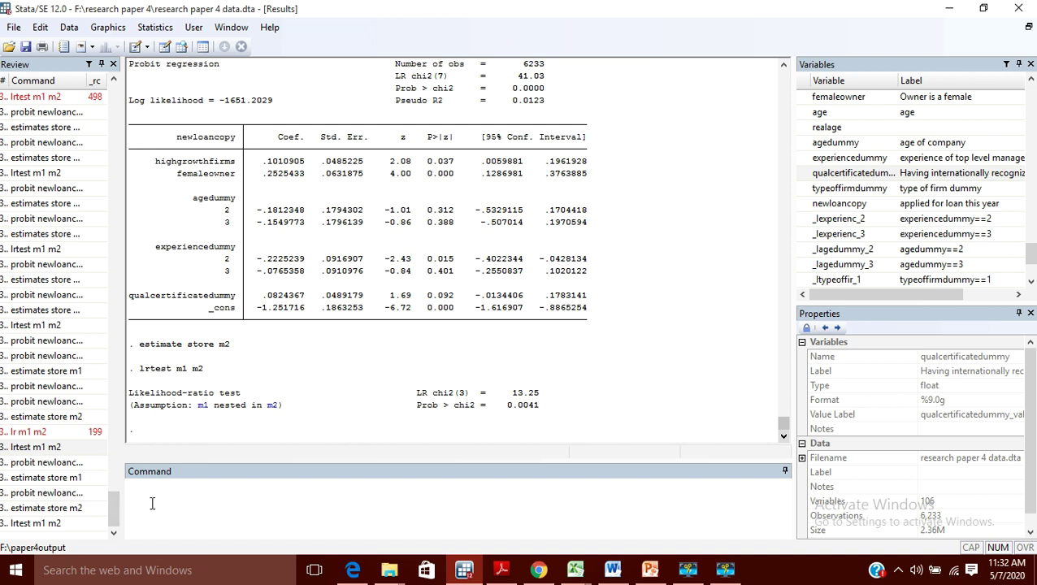
click(150, 502)
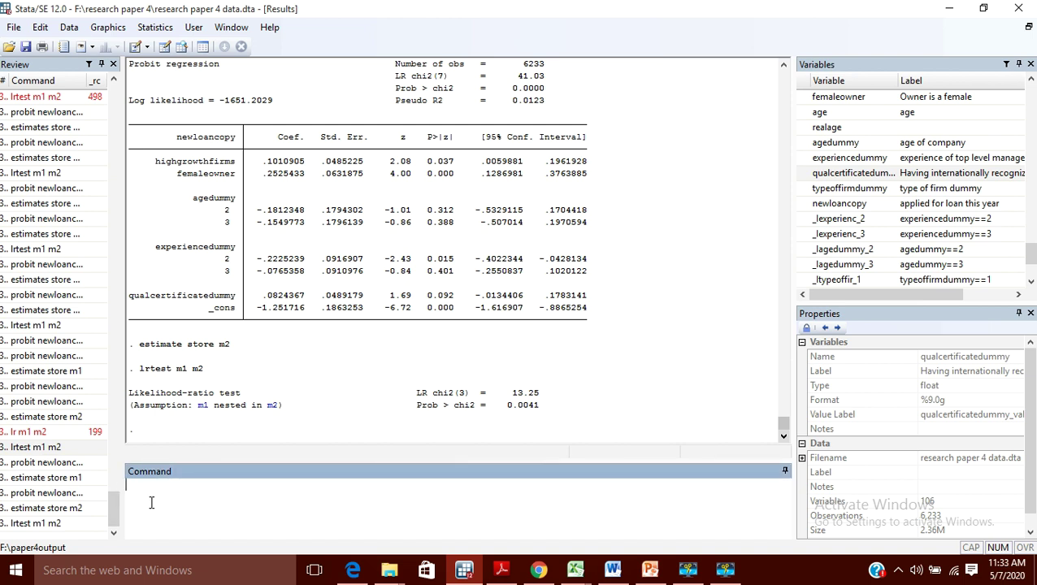
click(30, 467)
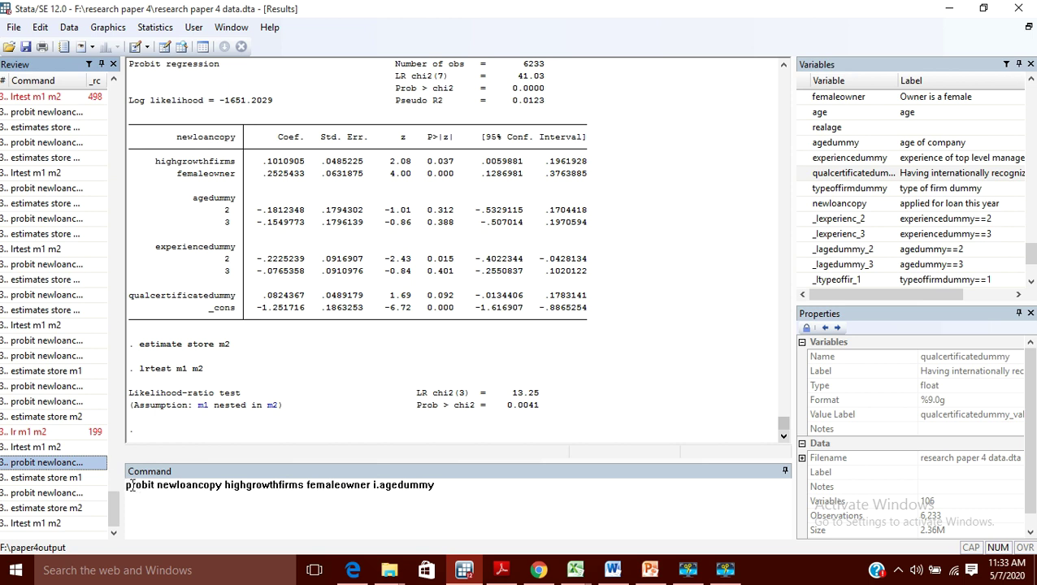
Step: Examine the dependent variable newloancopy and the predictors highgrowthfirms, femaleowner and i.agedummy in the recalled probit command
drag(156, 486, 219, 486)
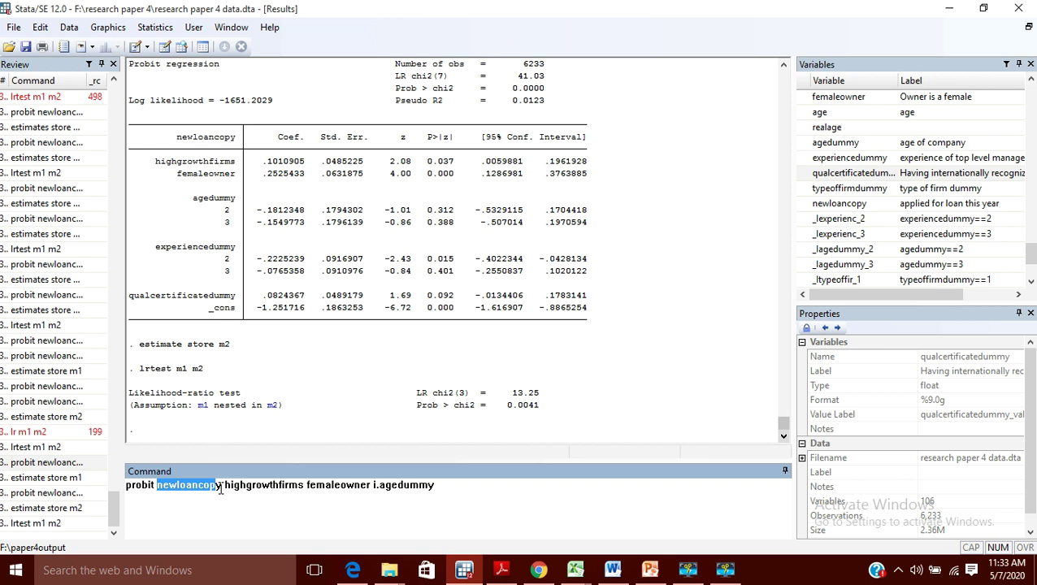
click(223, 504)
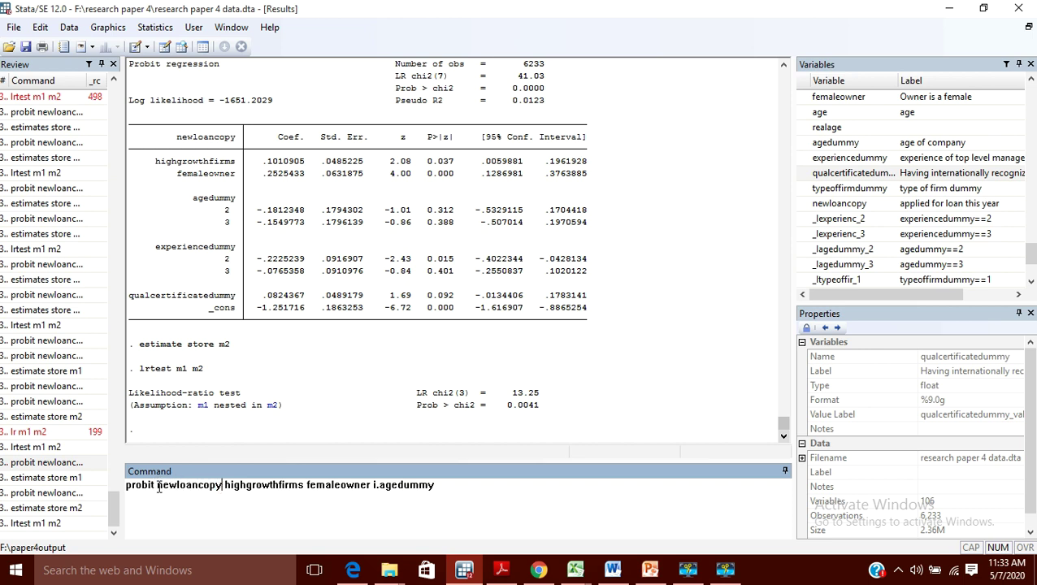
drag(157, 485, 220, 486)
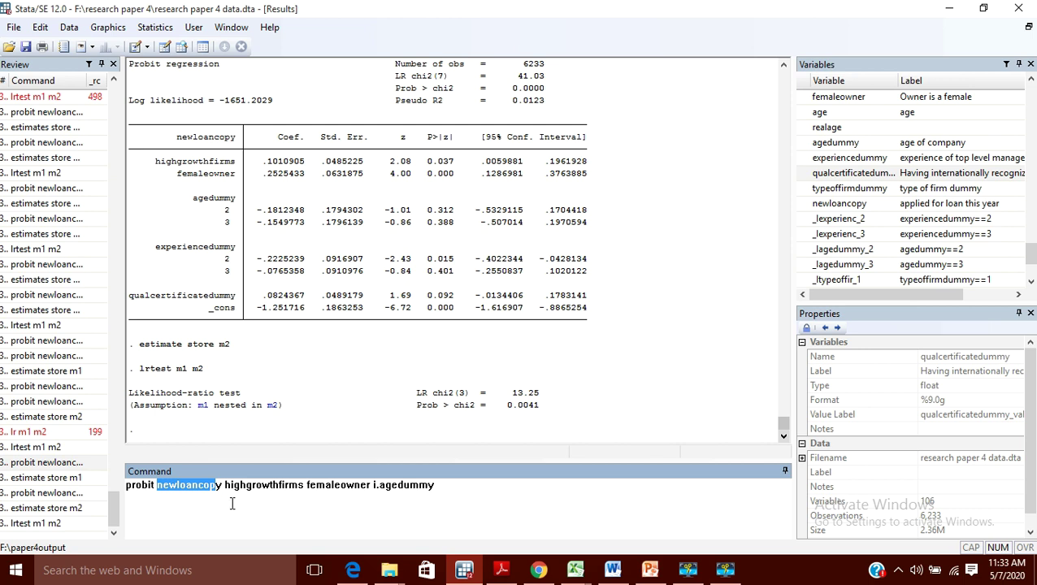
click(227, 485)
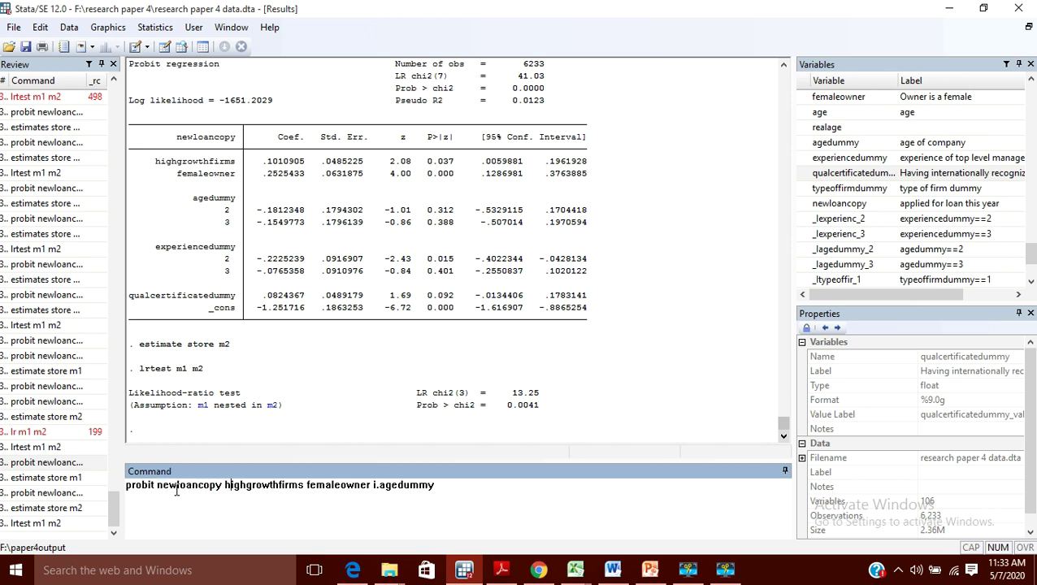
drag(157, 486, 297, 488)
click(219, 485)
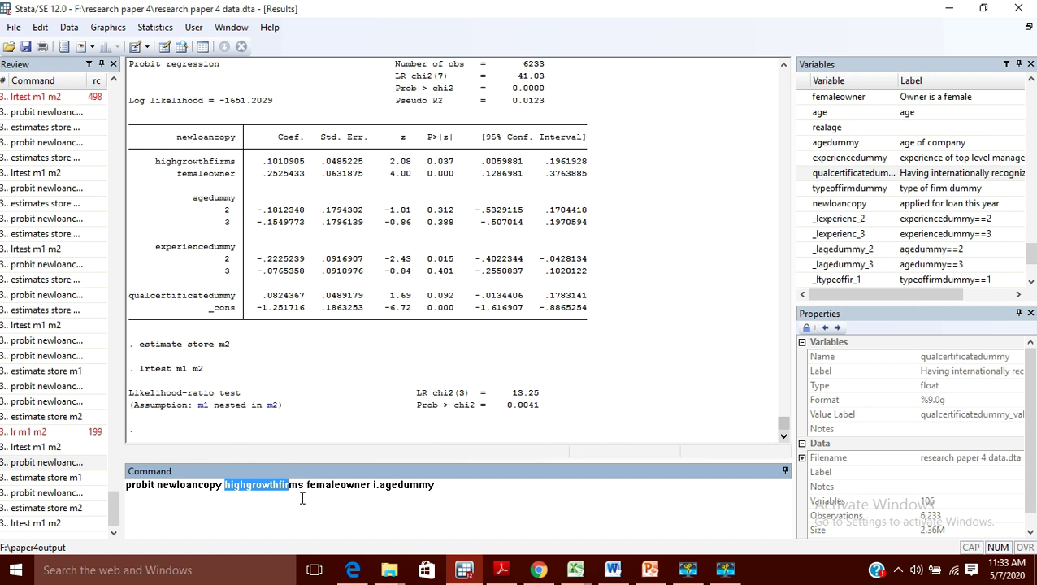
click(278, 486)
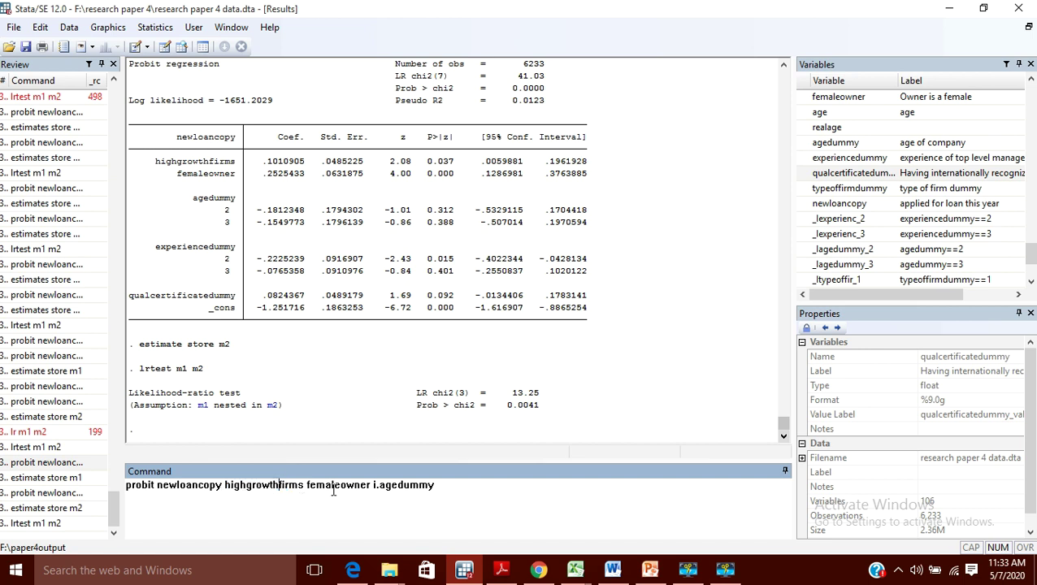
drag(305, 485, 370, 485)
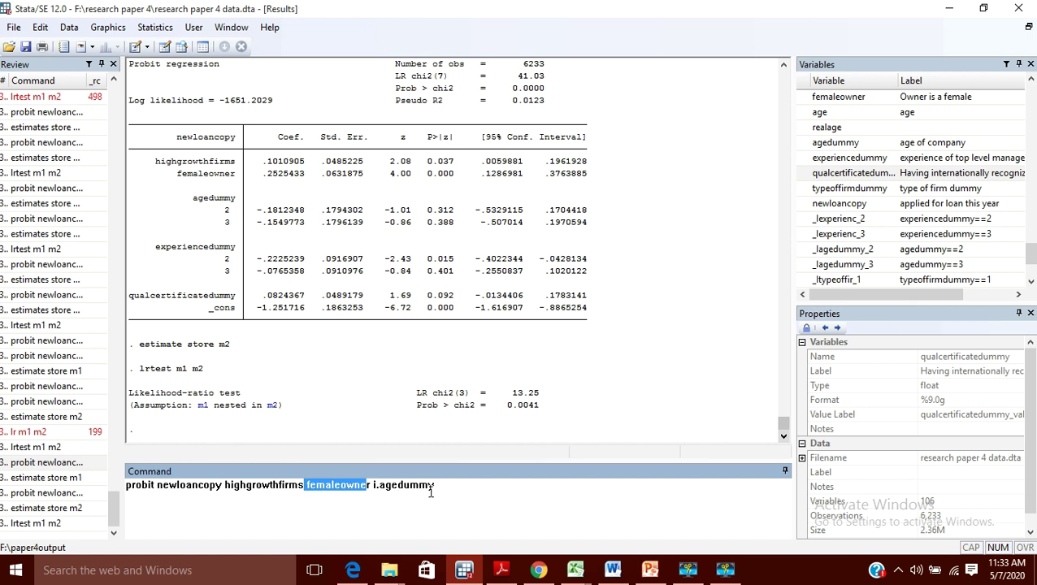
drag(437, 484, 371, 486)
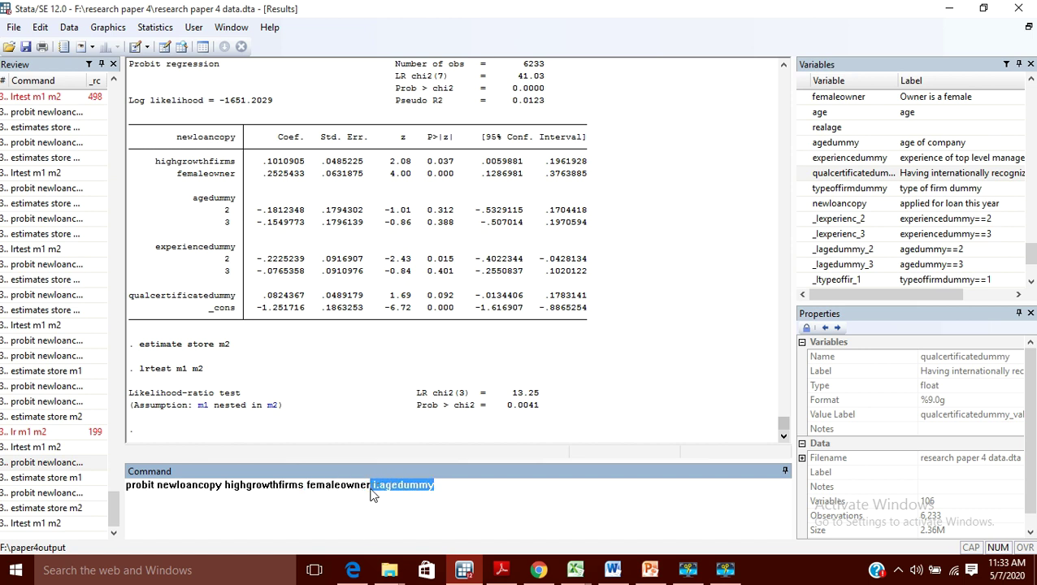
click(492, 486)
Step: Run the restricted model: probit newloancopy highgrowthfirms femaleowner i.agedummy
click(723, 573)
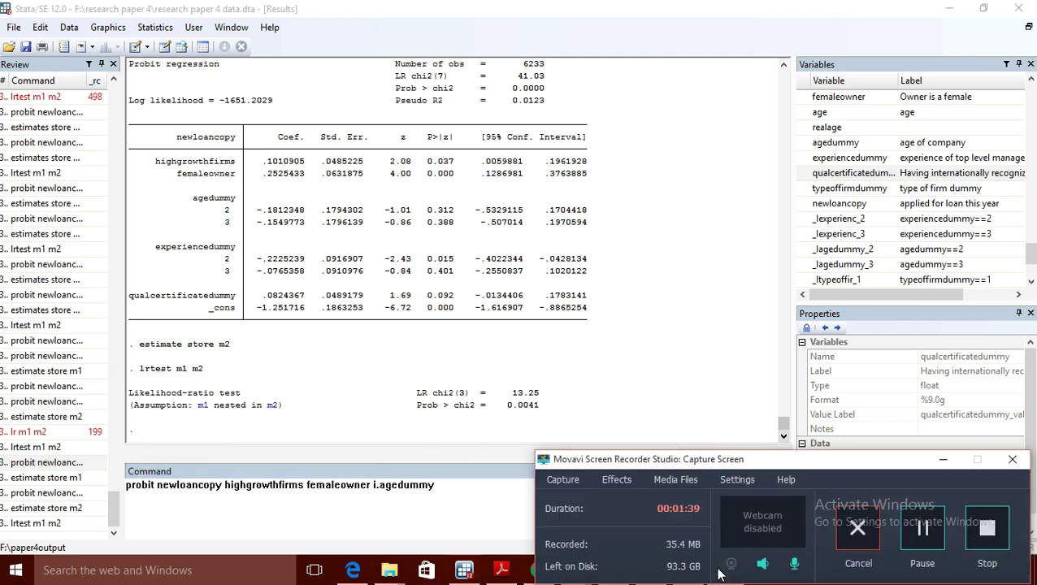
click(941, 459)
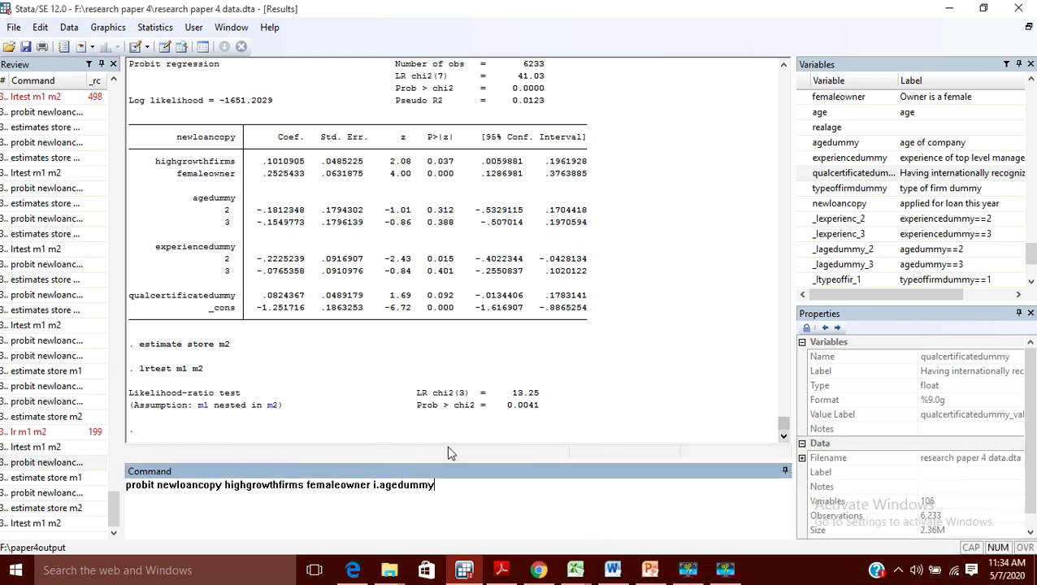
key(Return)
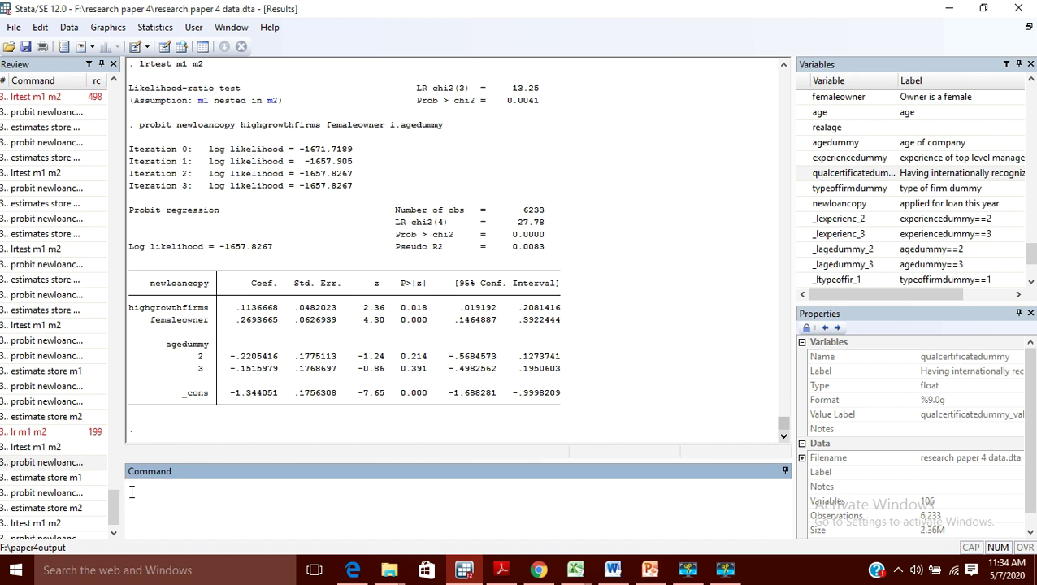
click(113, 530)
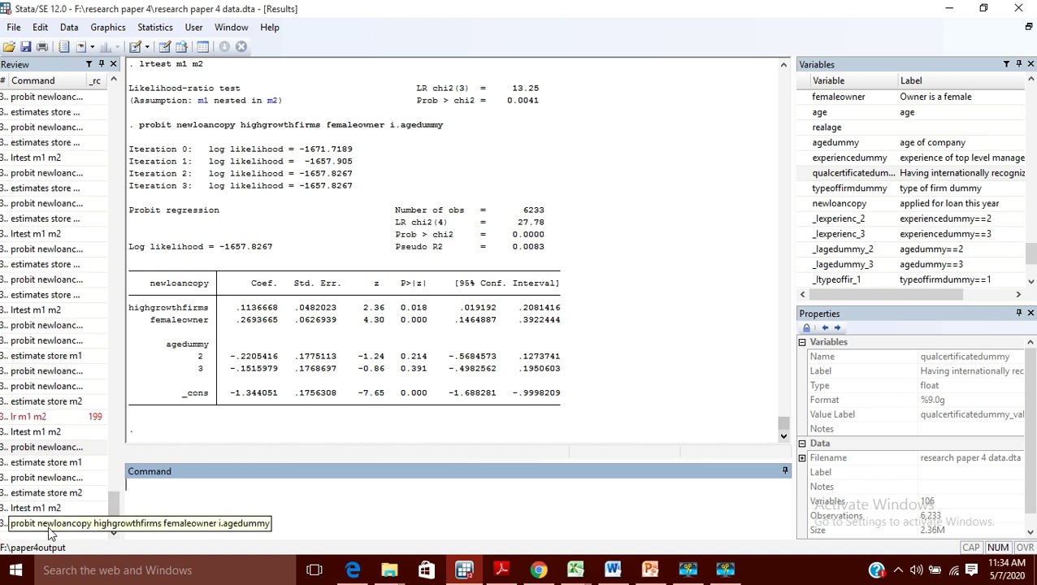
click(34, 478)
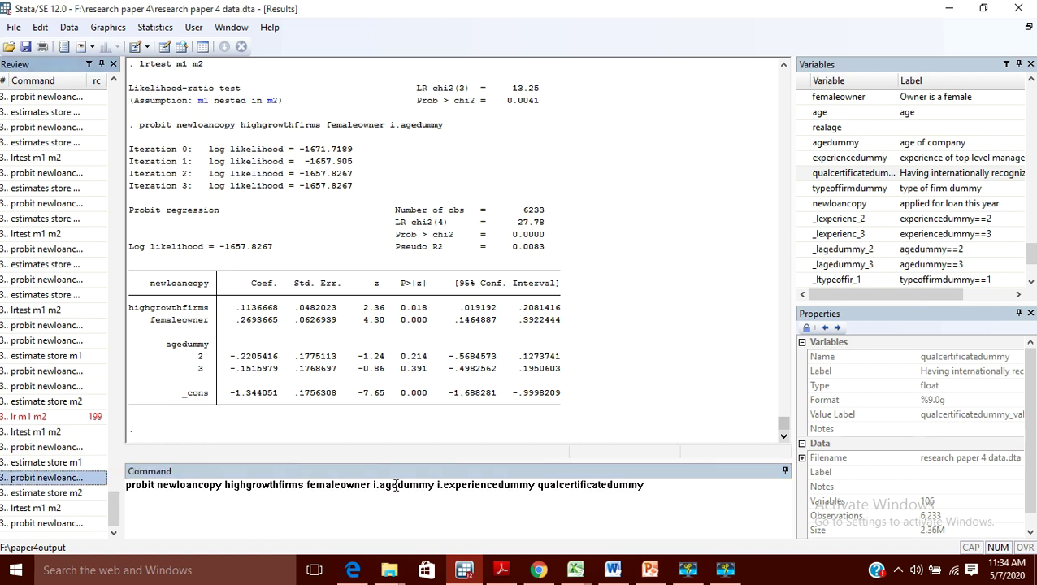
click(360, 301)
scroll(360, 301, up, 3)
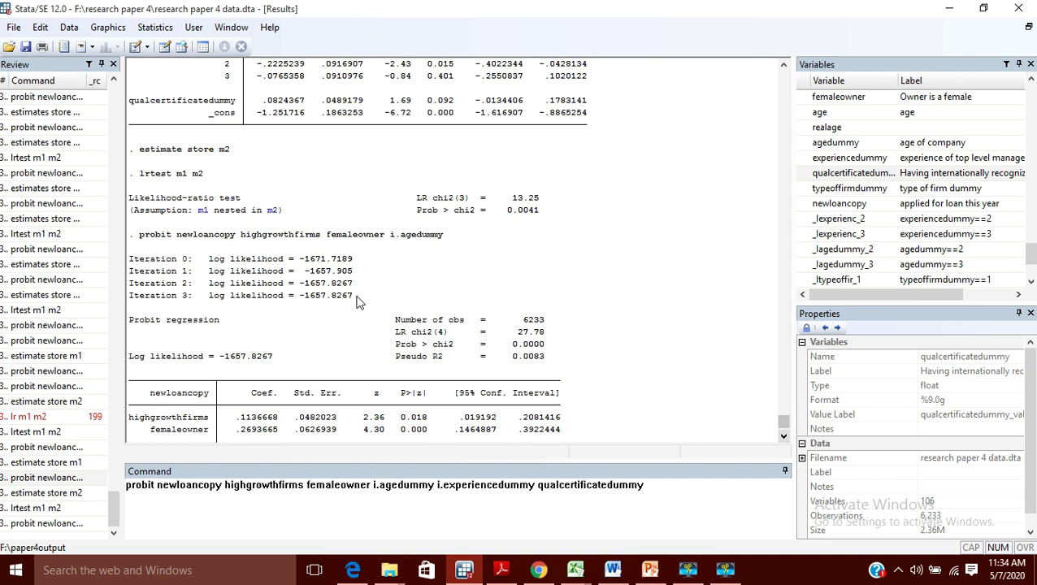
drag(650, 484, 134, 486)
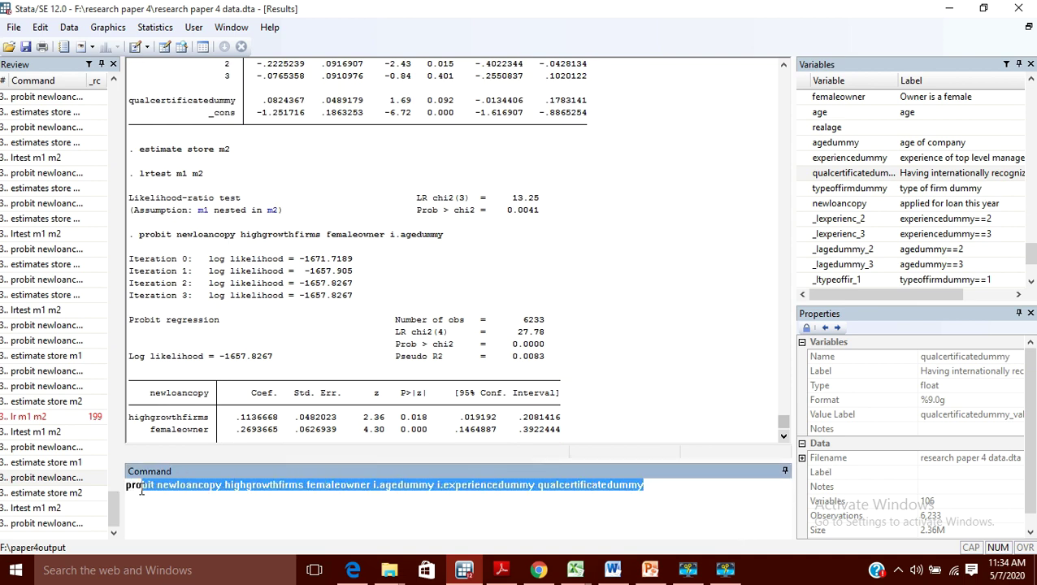
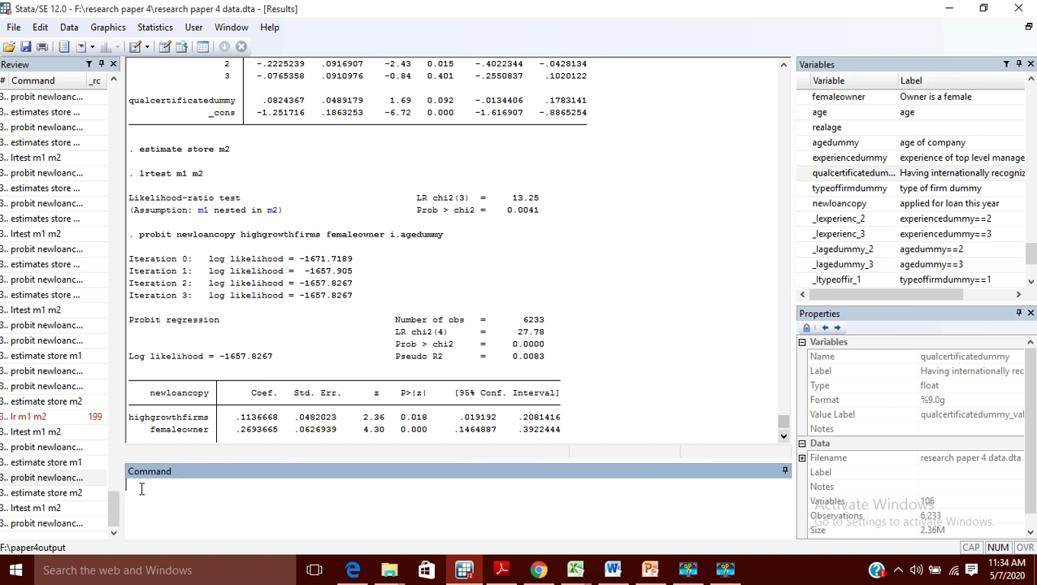
Step: Save the restricted probit model's results with estimate store m1 and review the command that was run
text(estimate store m1)
key(Return)
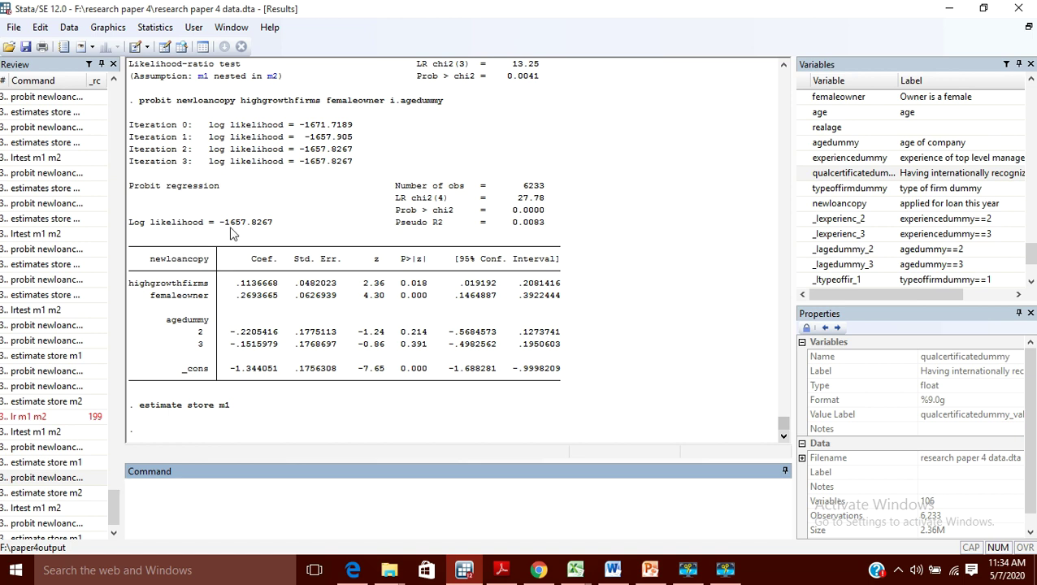
scroll(224, 238, up, 1)
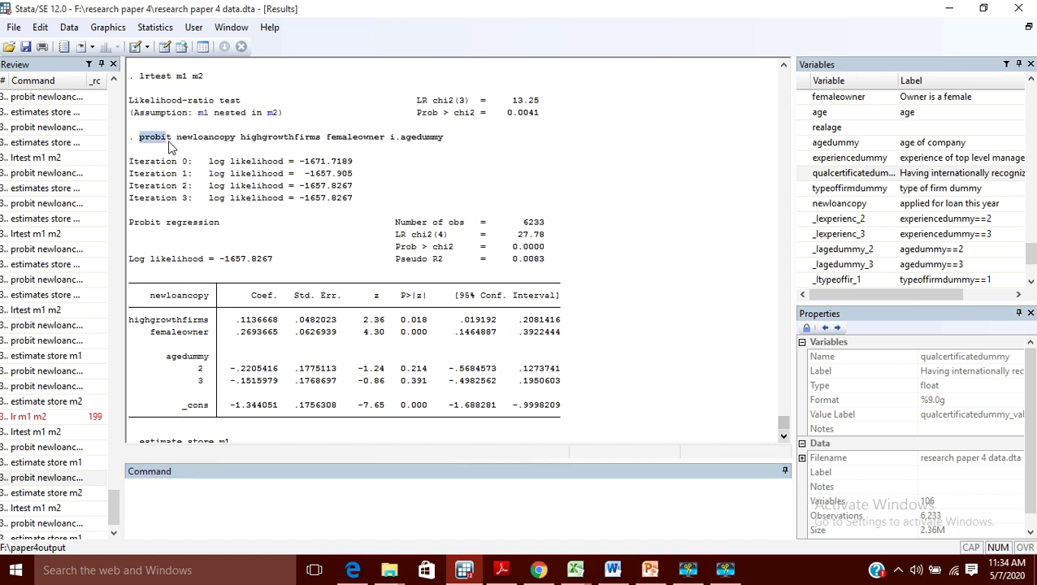
triple_click(142, 138)
click(340, 145)
Step: Recall and run the full model: probit newloancopy highgrowthfirms femaleowner i.agedummy i.experiencedummy qualcertificatedummy, displaying its complete output
click(113, 530)
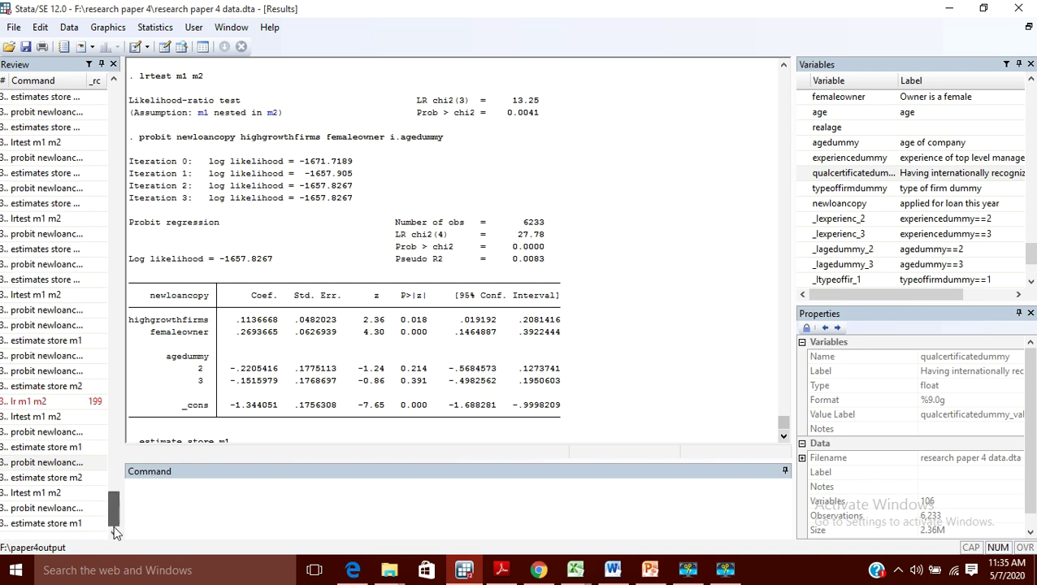
click(45, 462)
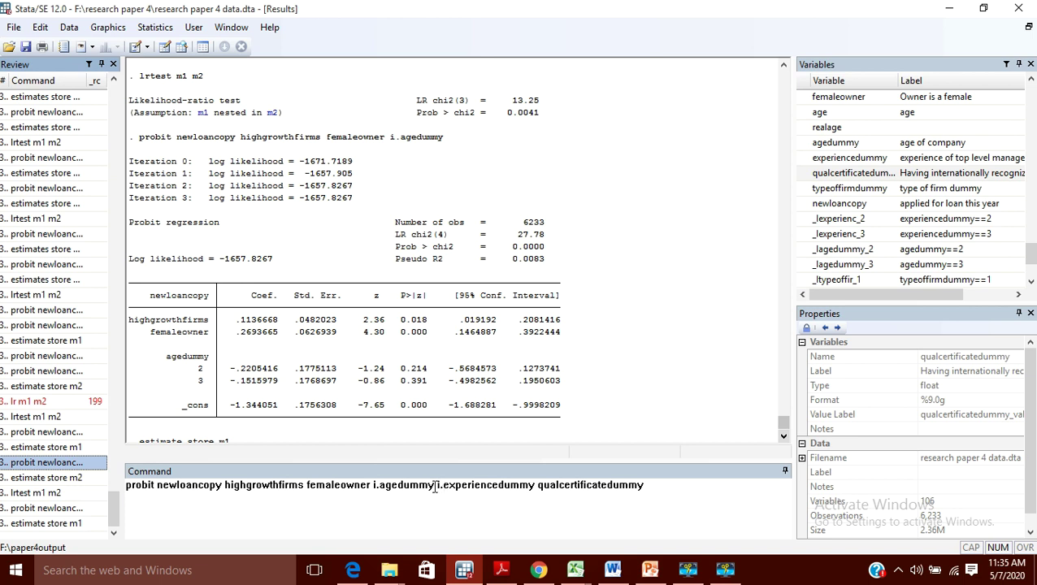
drag(435, 485, 126, 485)
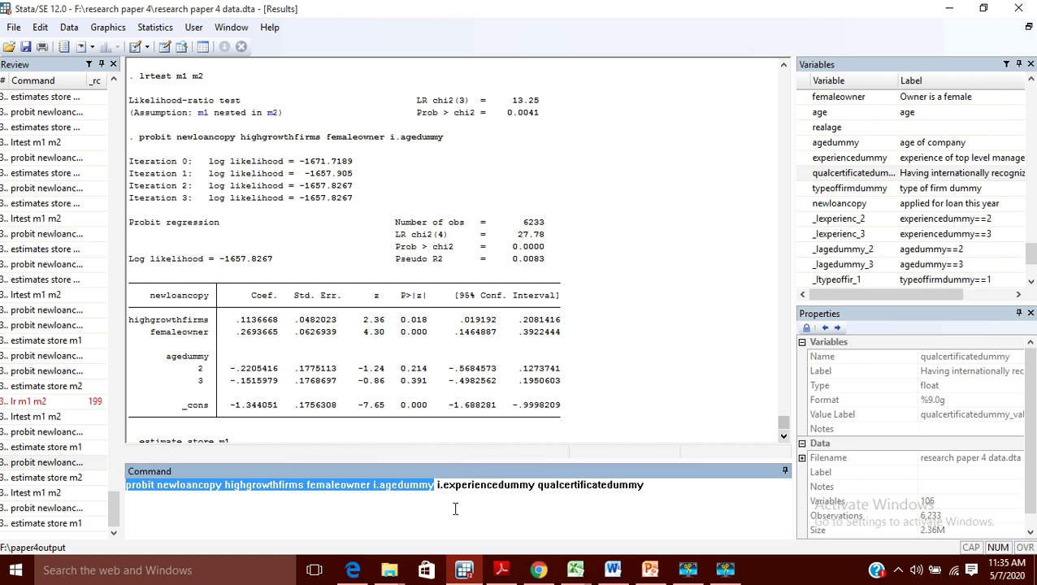
click(438, 485)
drag(439, 485, 653, 485)
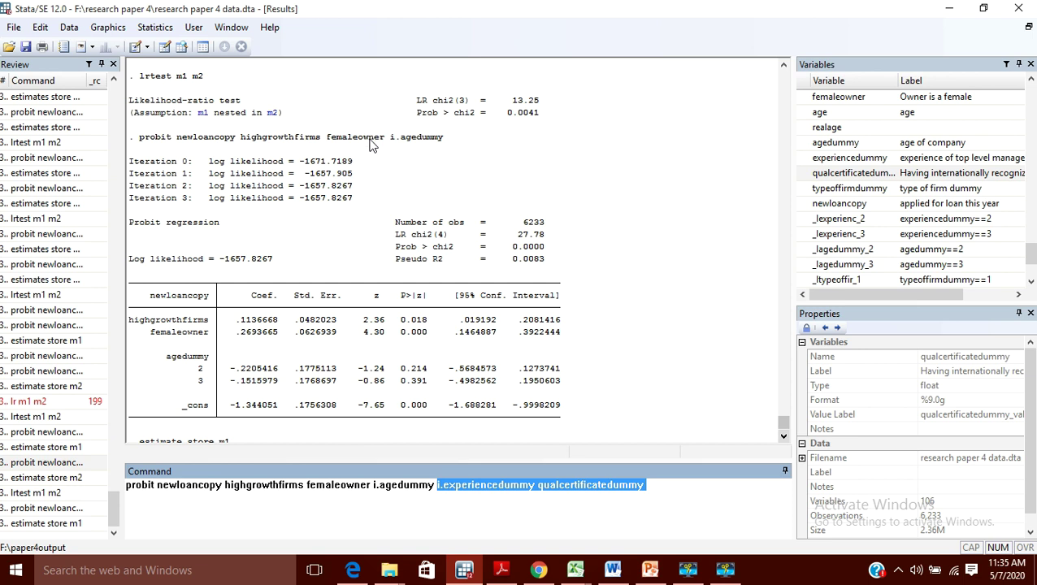
click(576, 512)
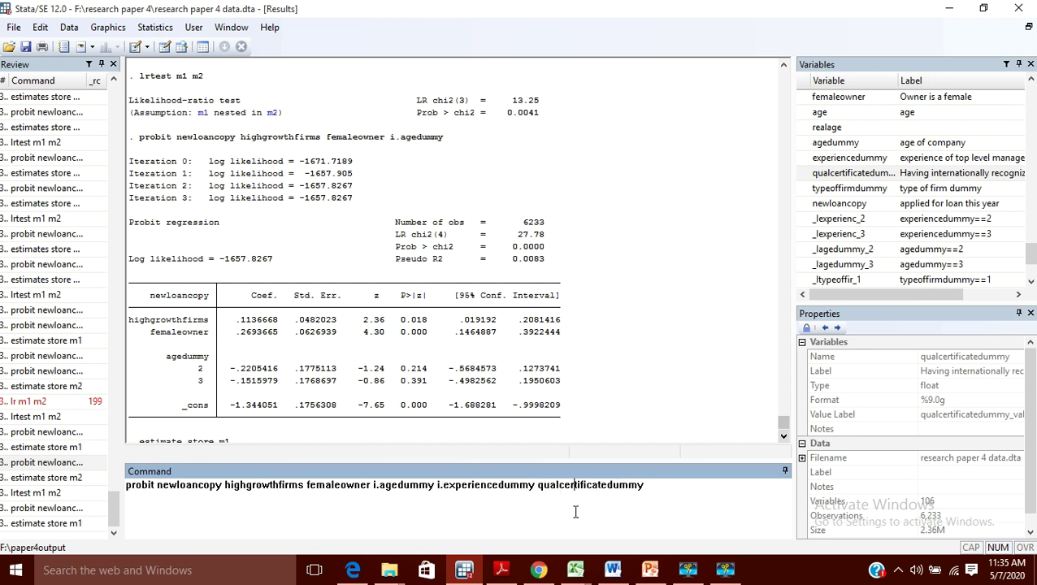
drag(646, 485, 437, 486)
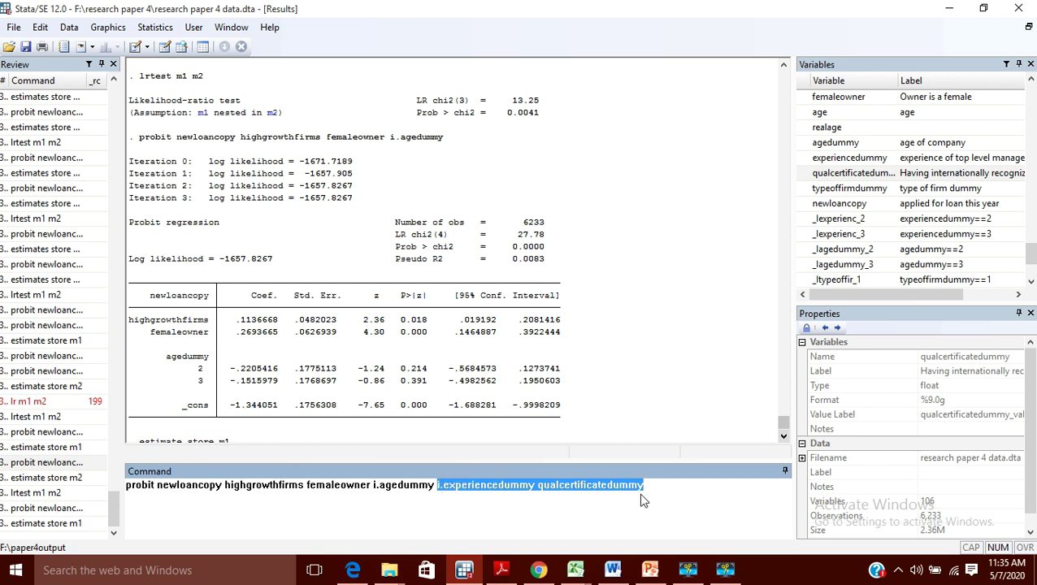
click(621, 513)
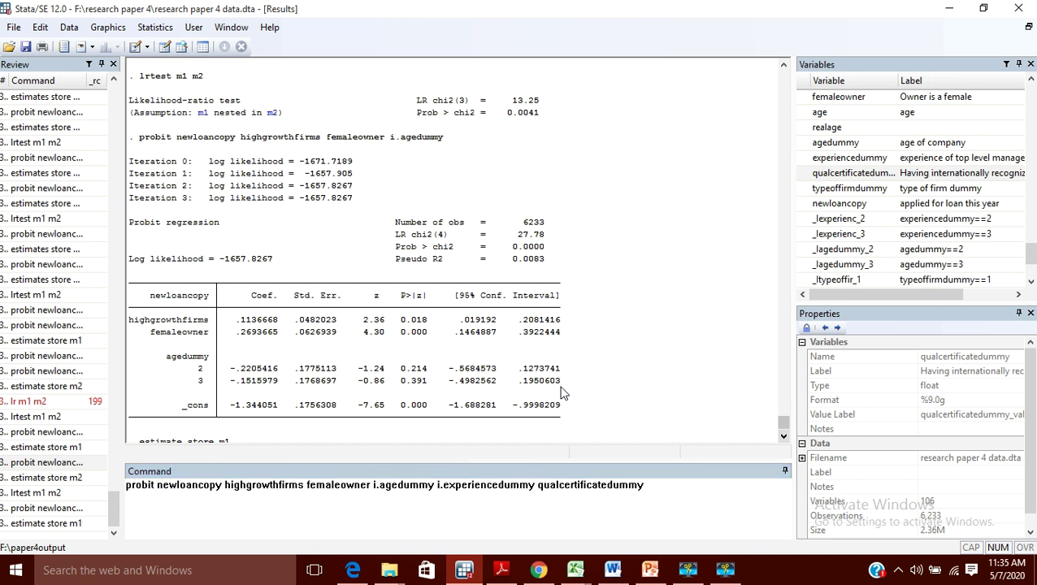
click(659, 494)
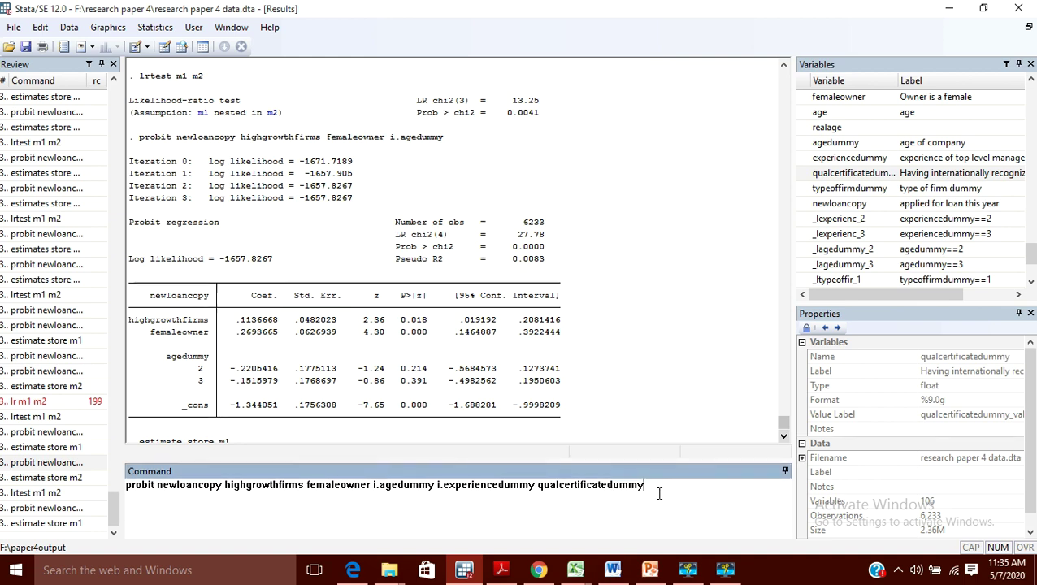
key(Return)
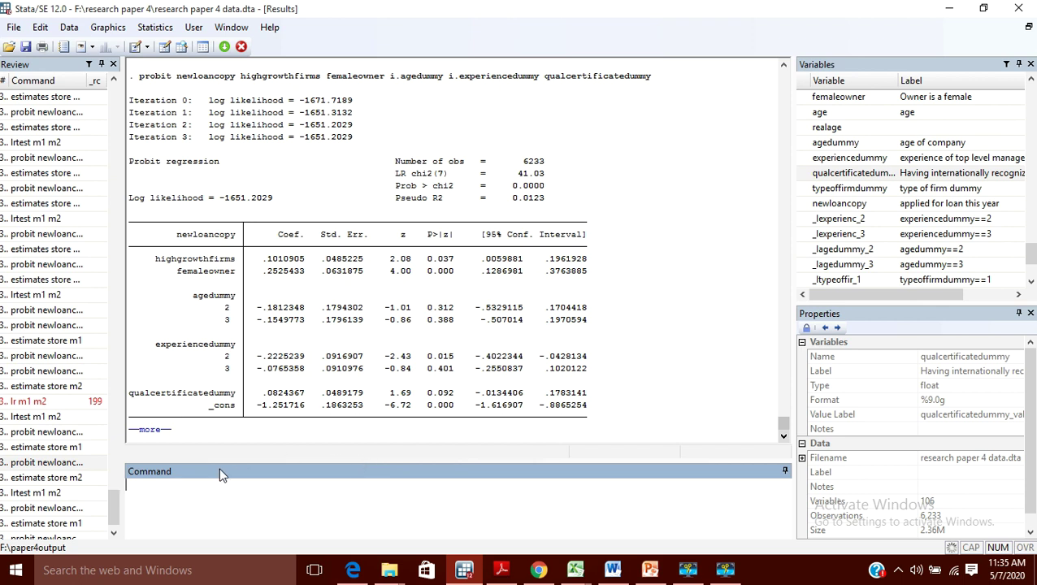
click(149, 429)
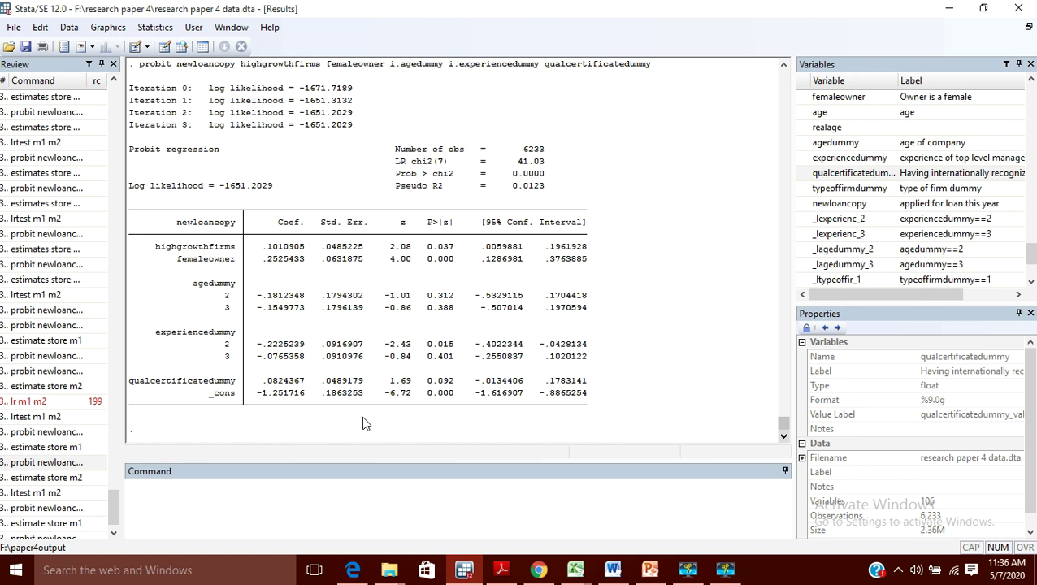
Step: Save the full model's results with estimate store m2 and run the likelihood-ratio test lrtest m1 m2
text(estimate store m2)
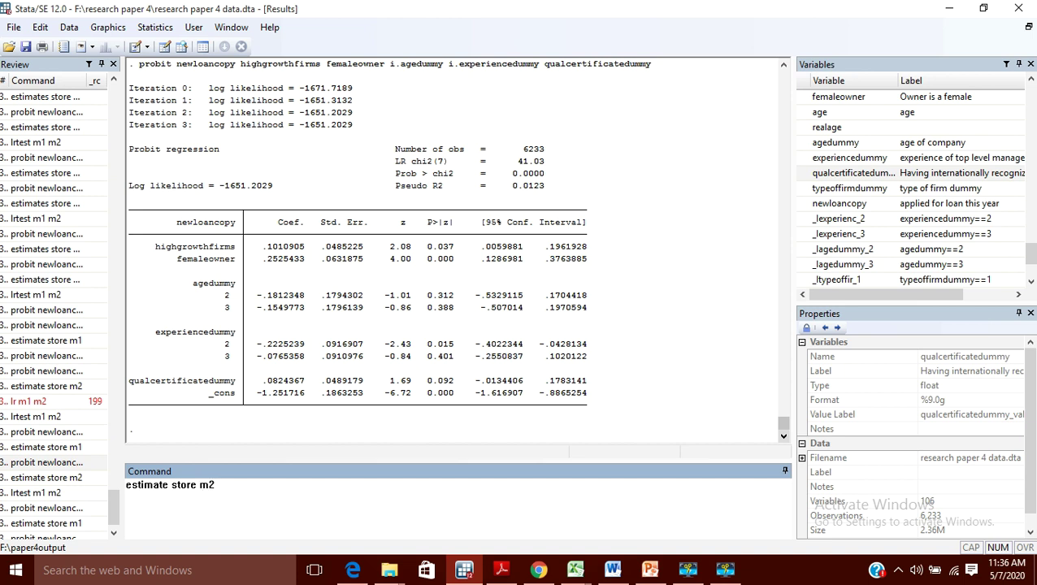
key(Return)
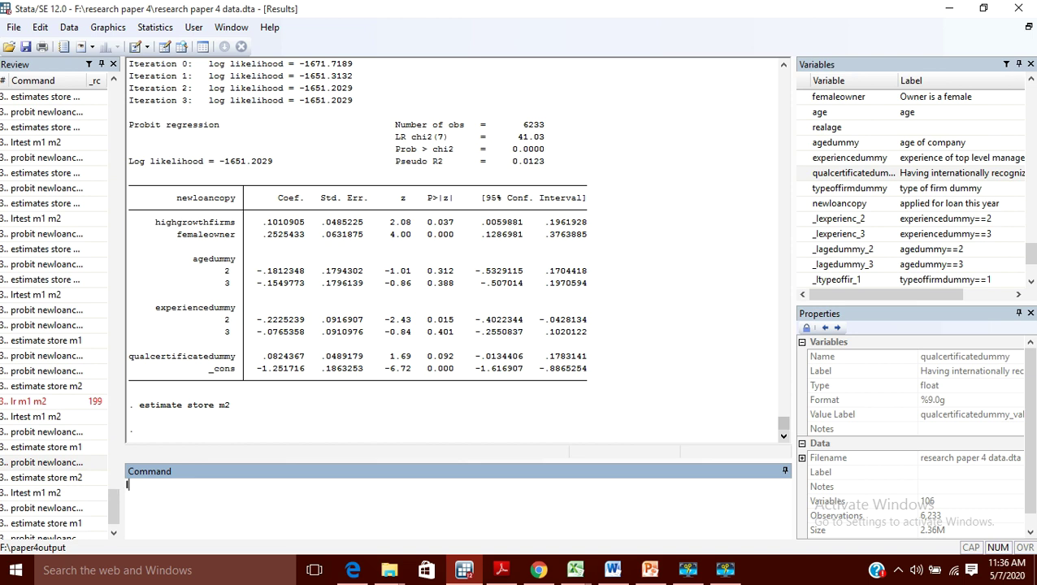
text(test m1 m2)
key(Return)
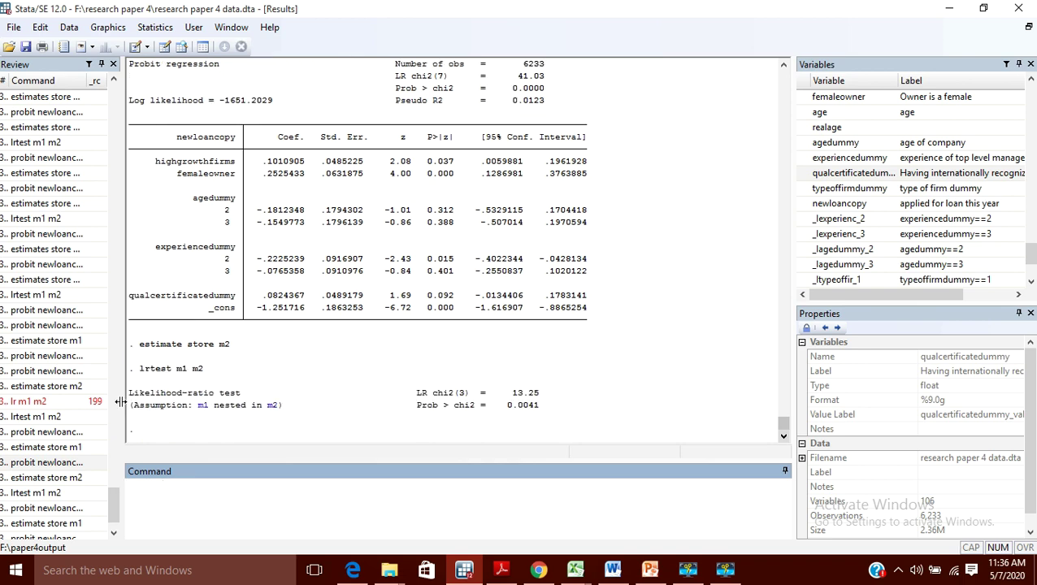
drag(135, 406, 276, 416)
click(284, 418)
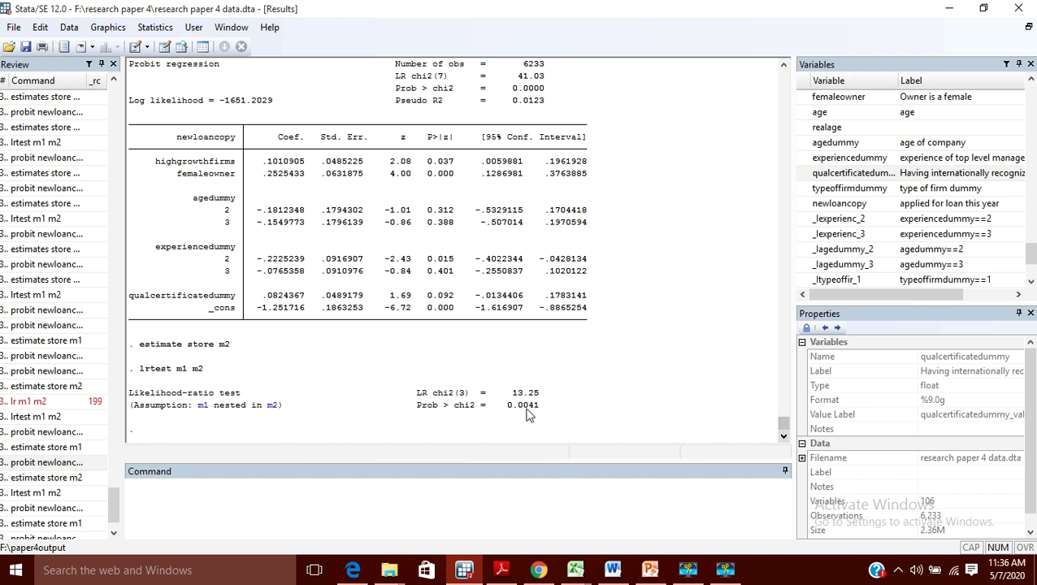
Step: Examine the p-value of the likelihood-ratio test and the predictors added in the full probit command, i.experiencedummy and qualcertificatedummy
drag(508, 406, 540, 415)
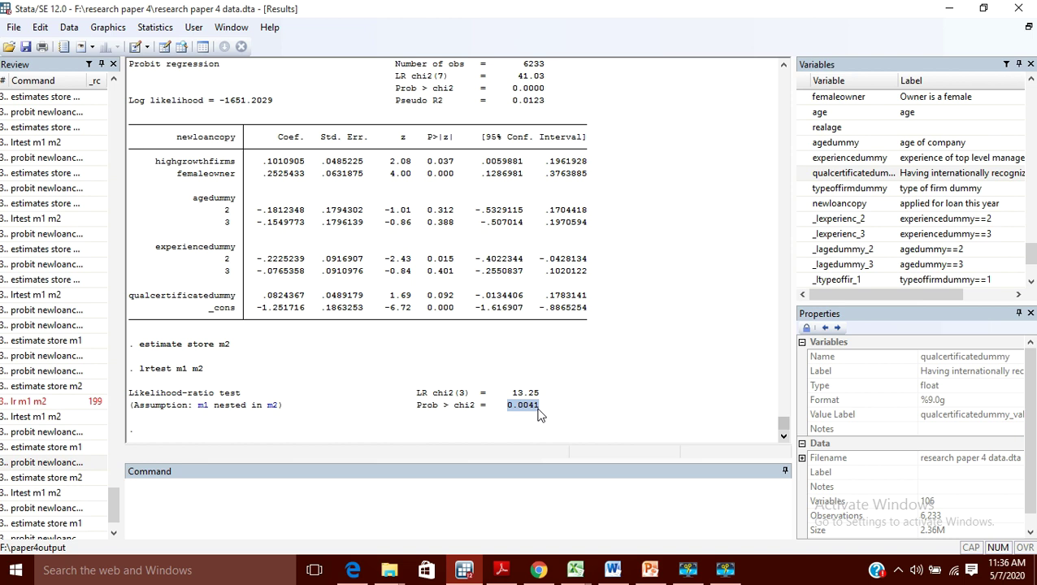
click(396, 414)
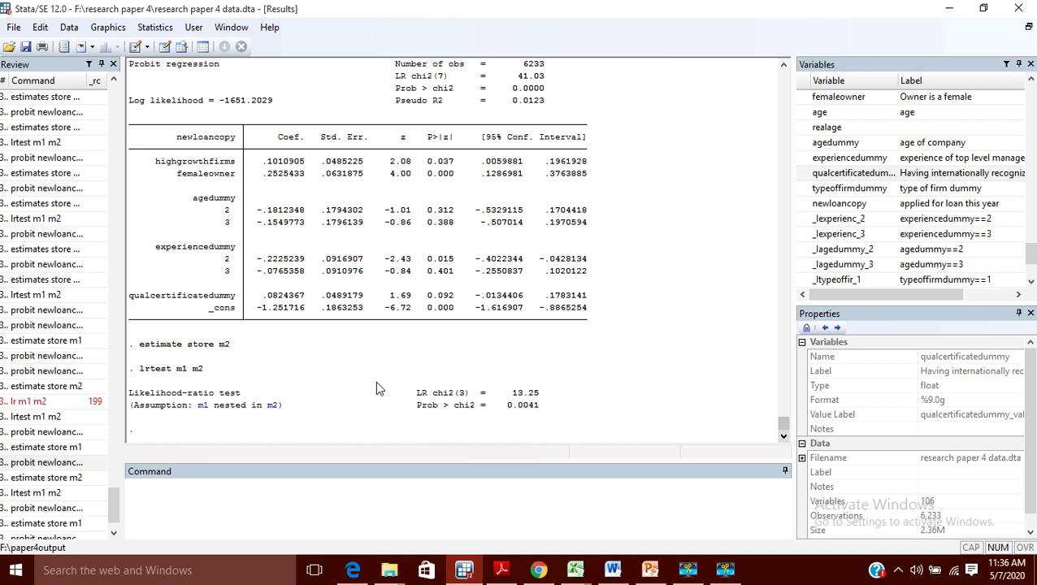
scroll(344, 333, up, 3)
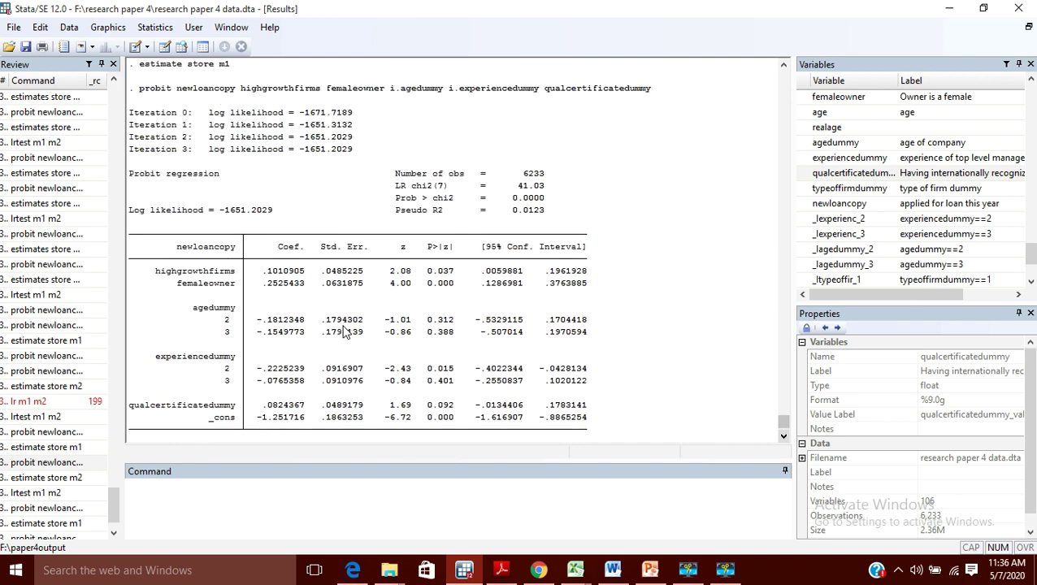
scroll(345, 333, up, 2)
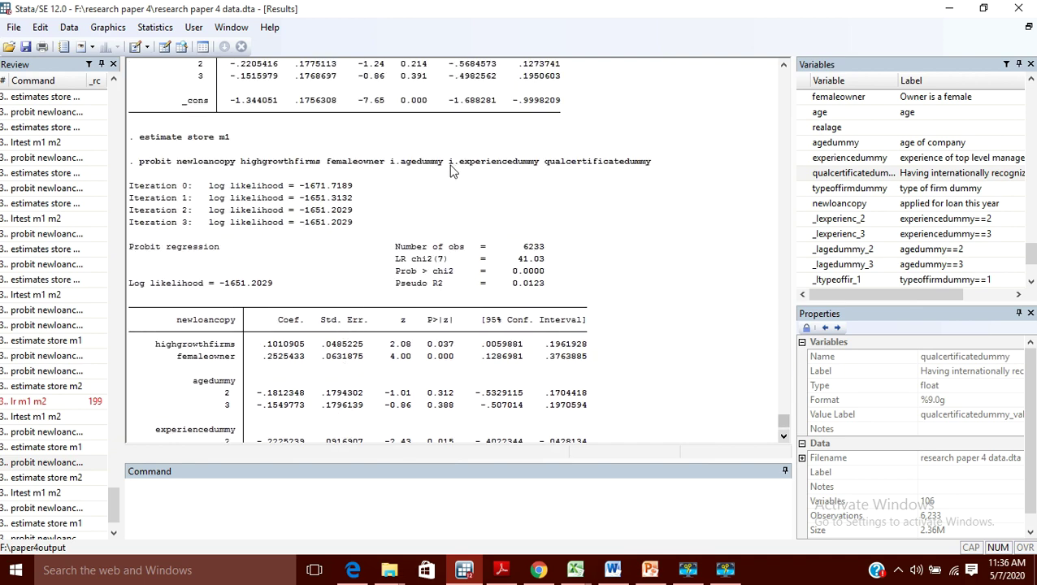
drag(449, 161, 651, 163)
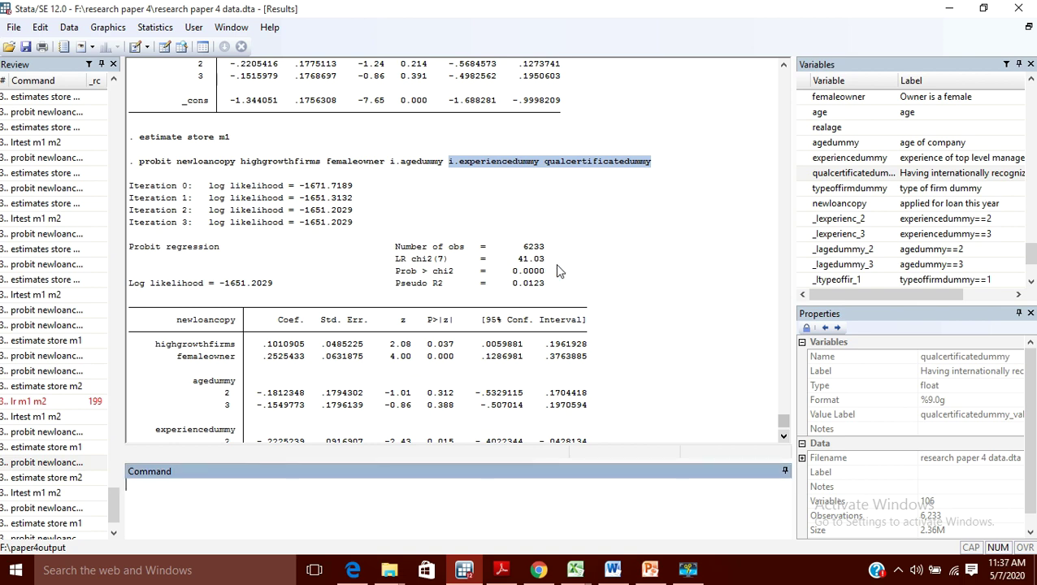
scroll(585, 370, down, 4)
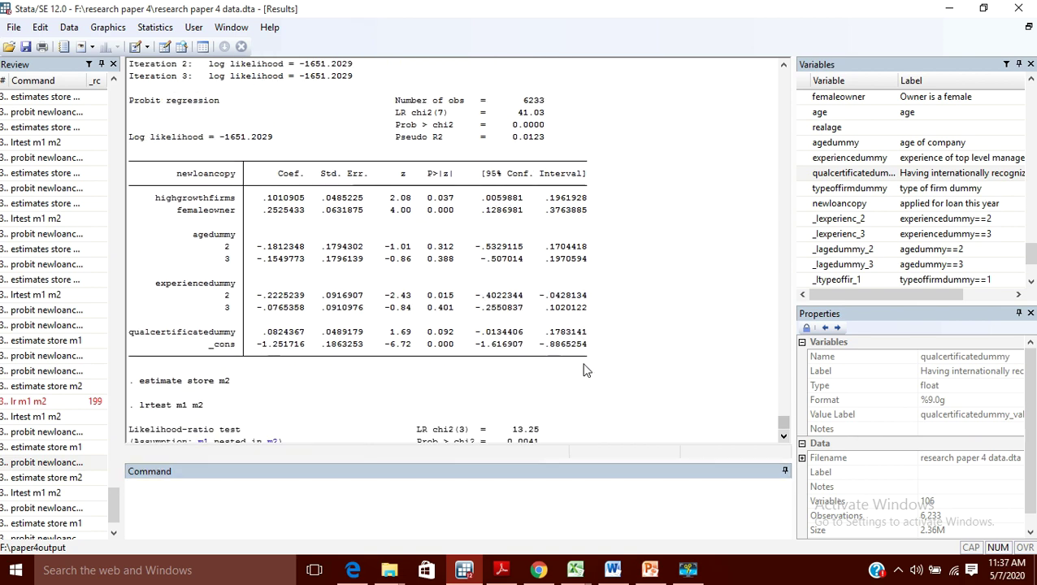
scroll(585, 370, up, 5)
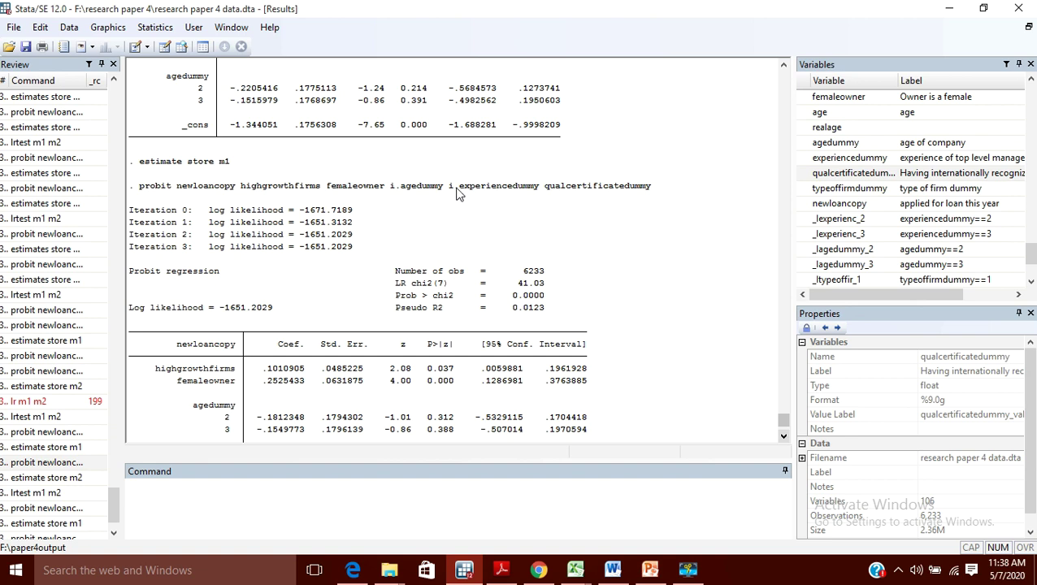
drag(450, 192, 627, 198)
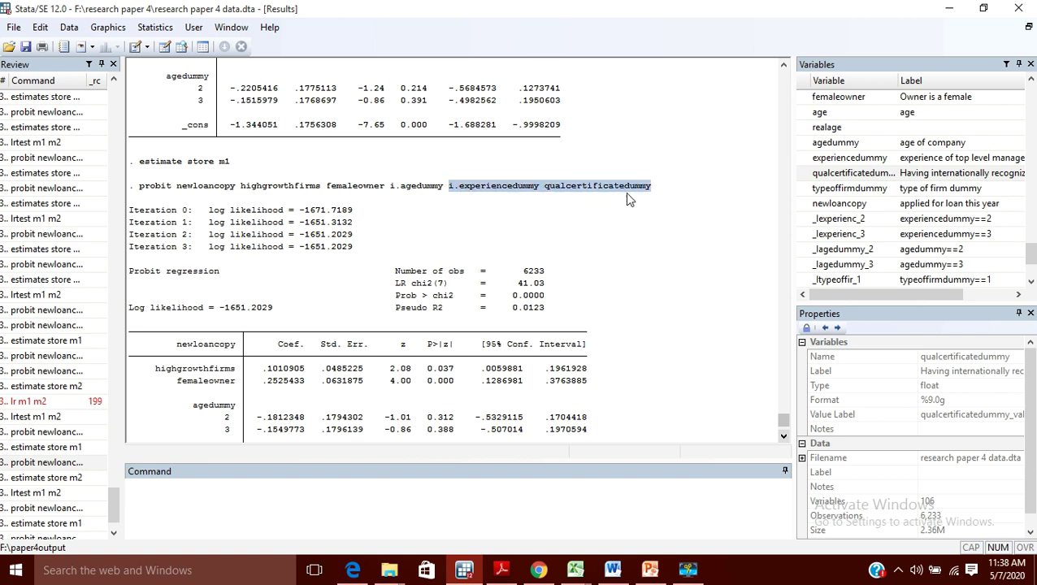
click(643, 202)
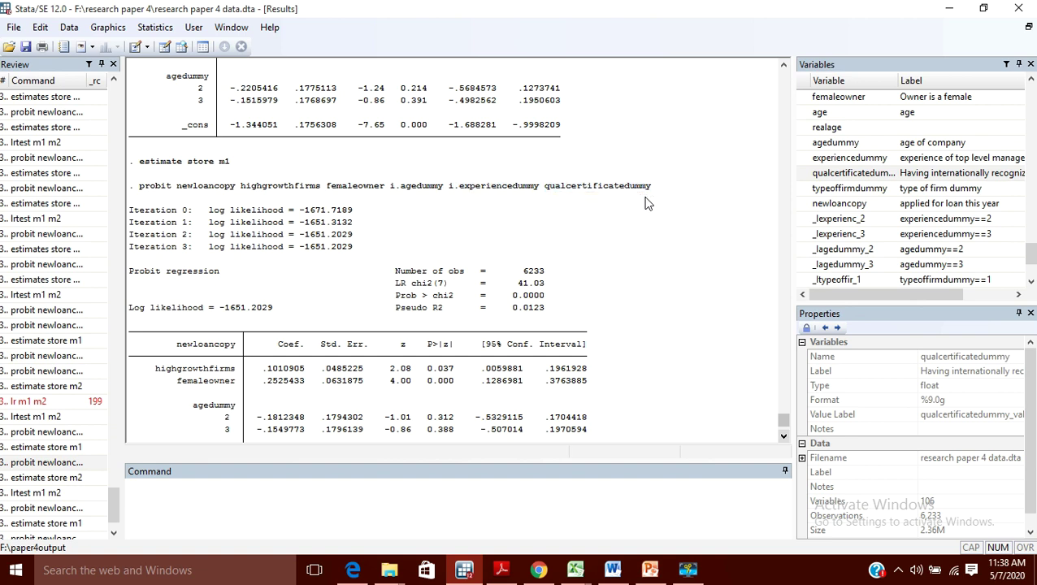
drag(655, 198, 453, 191)
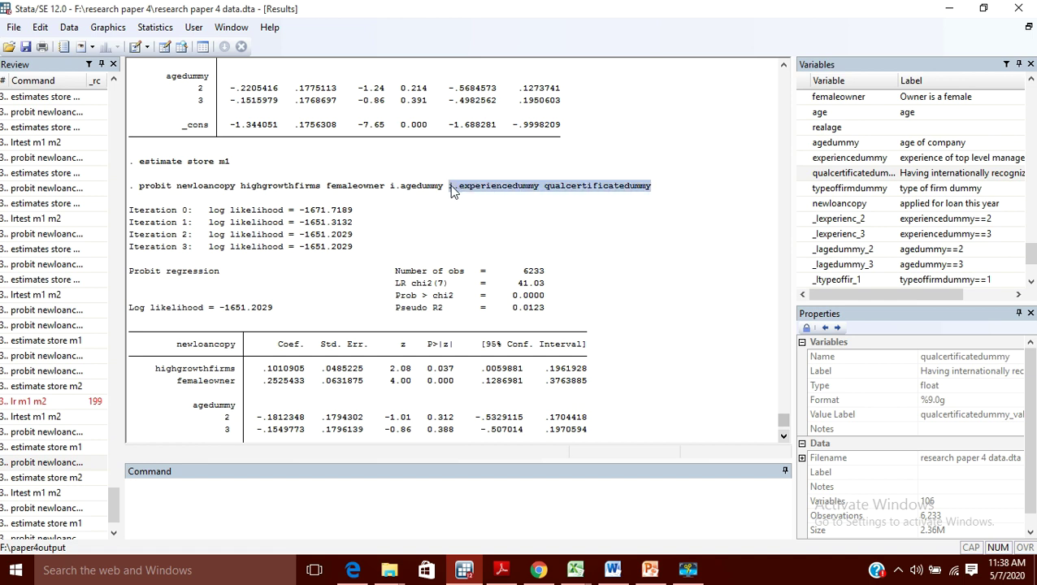
click(491, 232)
Step: Check the test's Prob > chi2 value again against the i.experiencedummy and qualcertificatedummy terms that distinguish the full model from the restricted one
scroll(528, 248, down, 6)
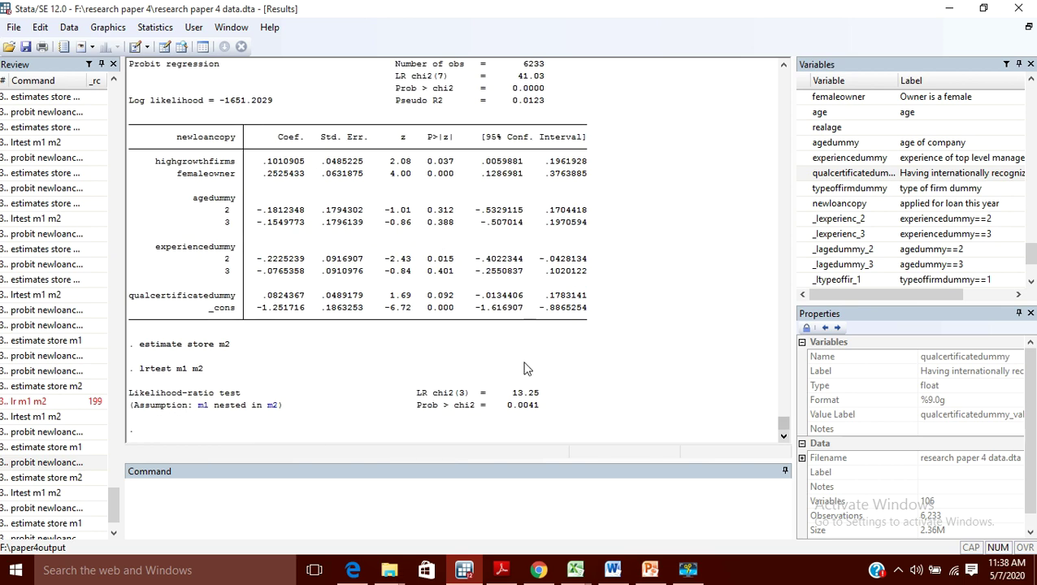
drag(508, 405, 543, 414)
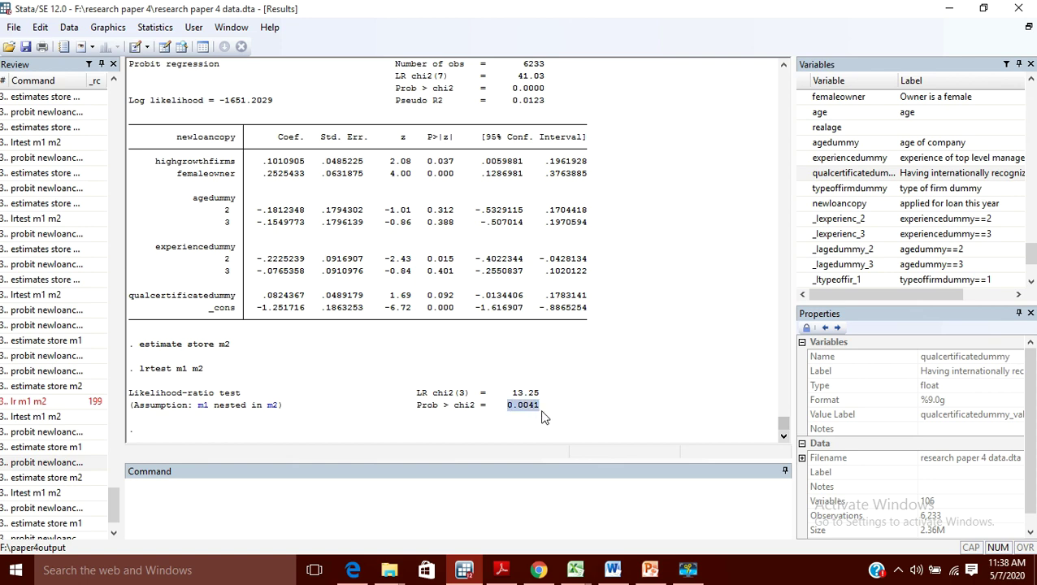
click(421, 326)
scroll(638, 282, up, 7)
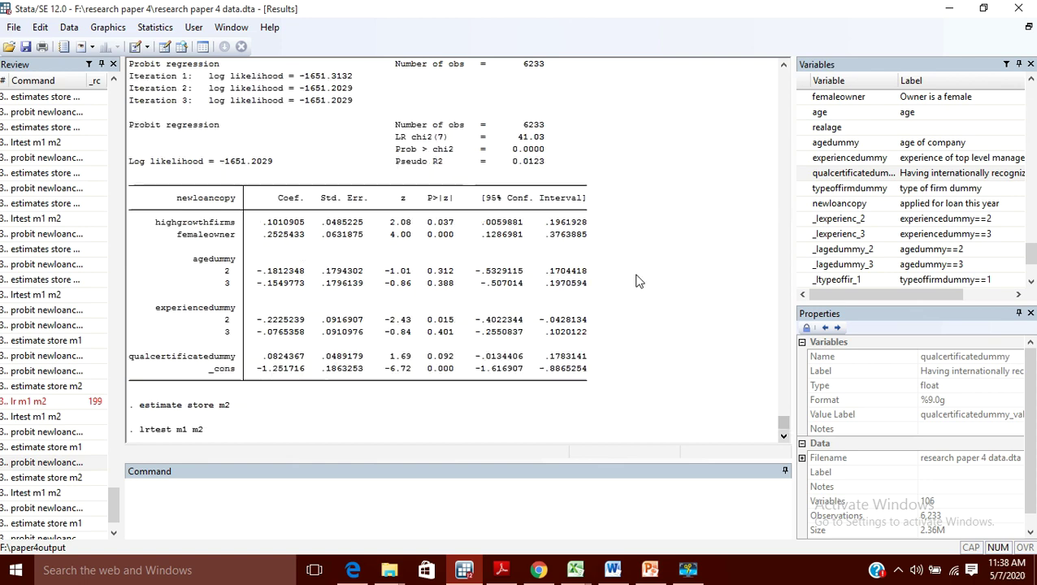
scroll(638, 282, up, 2)
drag(448, 309, 655, 320)
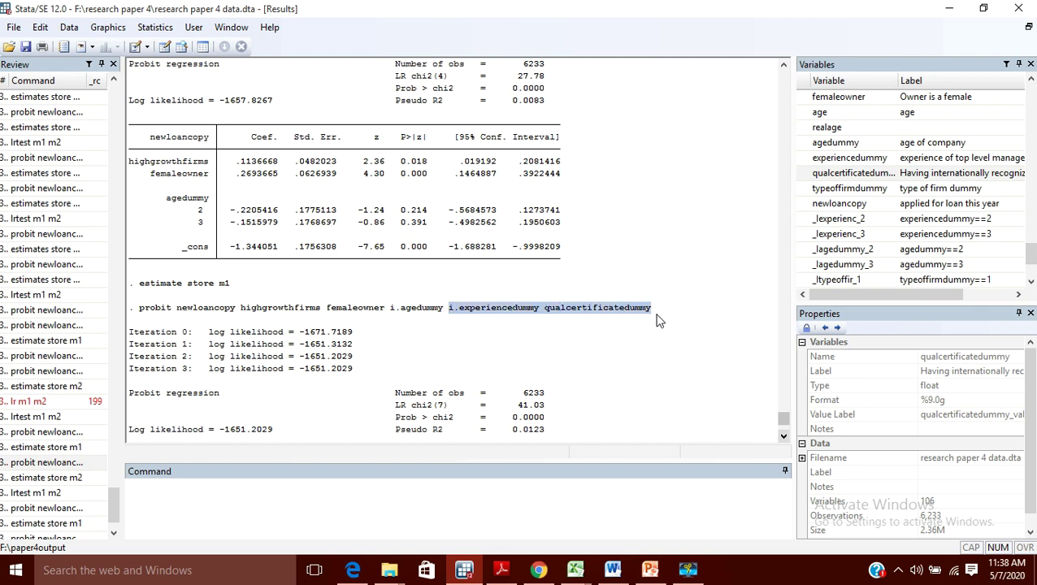
click(547, 353)
scroll(547, 353, down, 7)
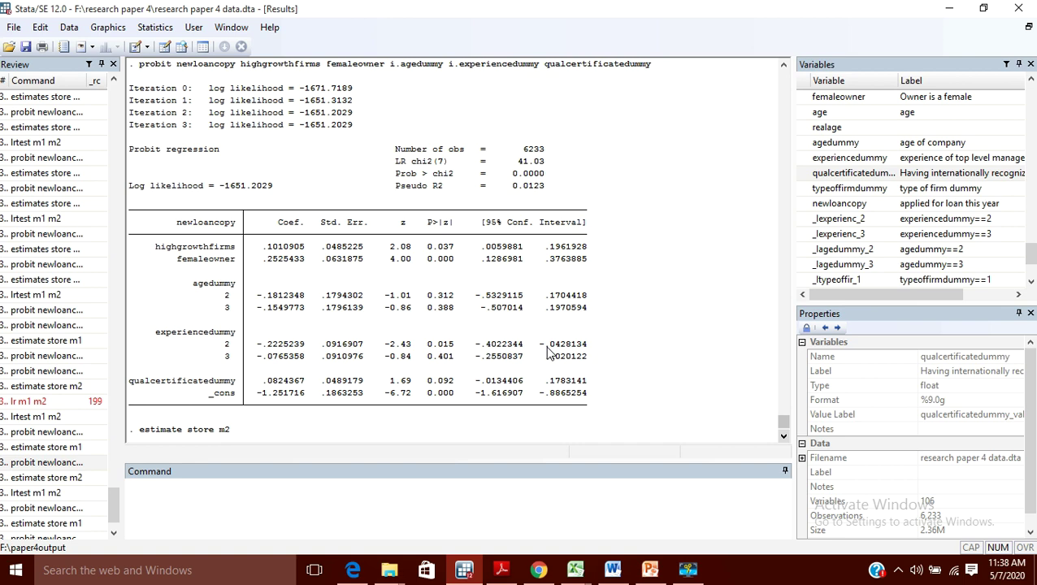
scroll(540, 219, up, 6)
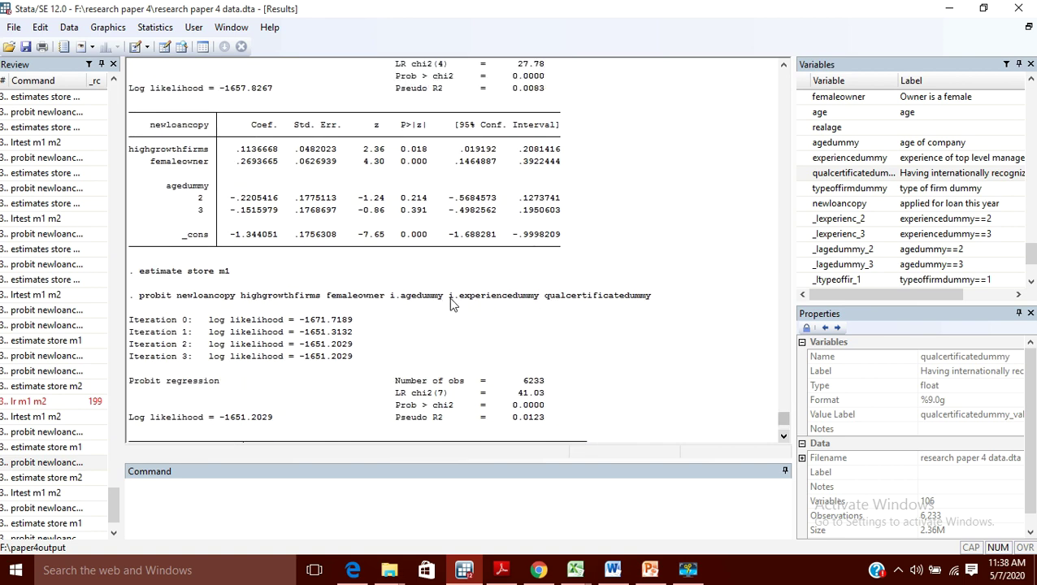
drag(450, 299, 650, 309)
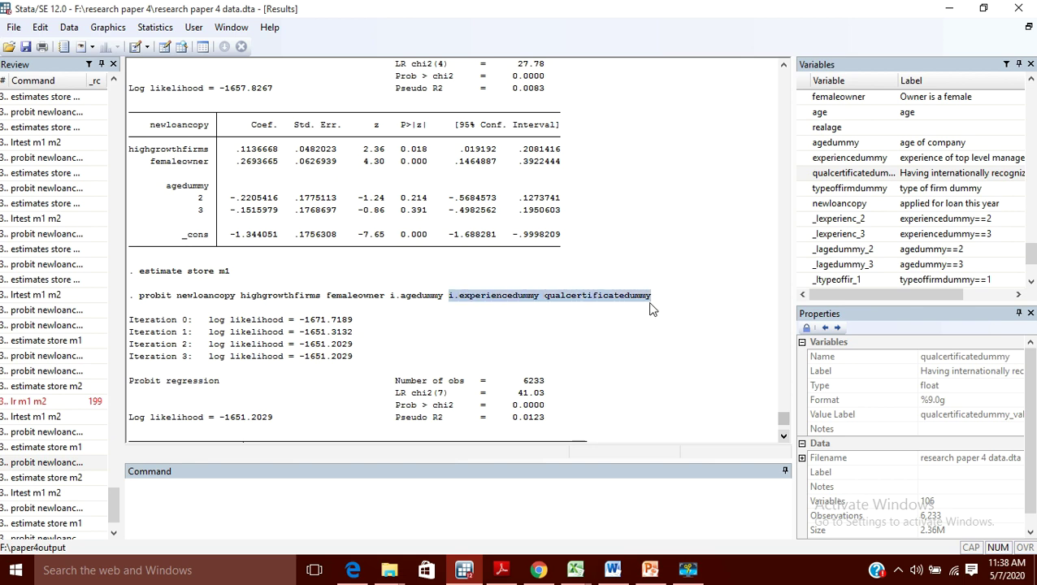
click(650, 309)
Step: Review the lrtest m1 m2 command with its p-value, and the extra variables in the full model that it tests jointly
scroll(424, 339, down, 8)
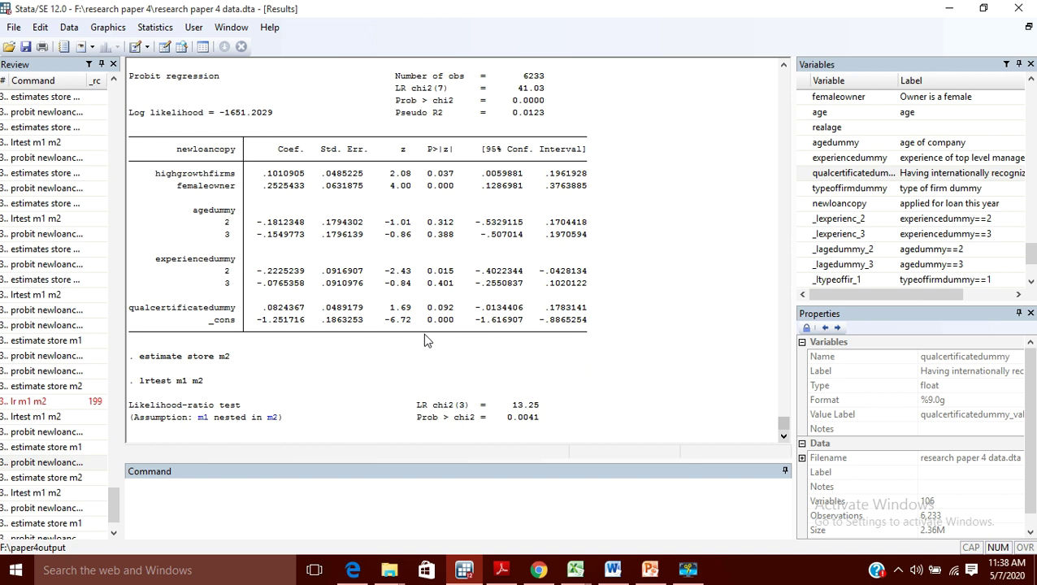
drag(539, 418, 504, 428)
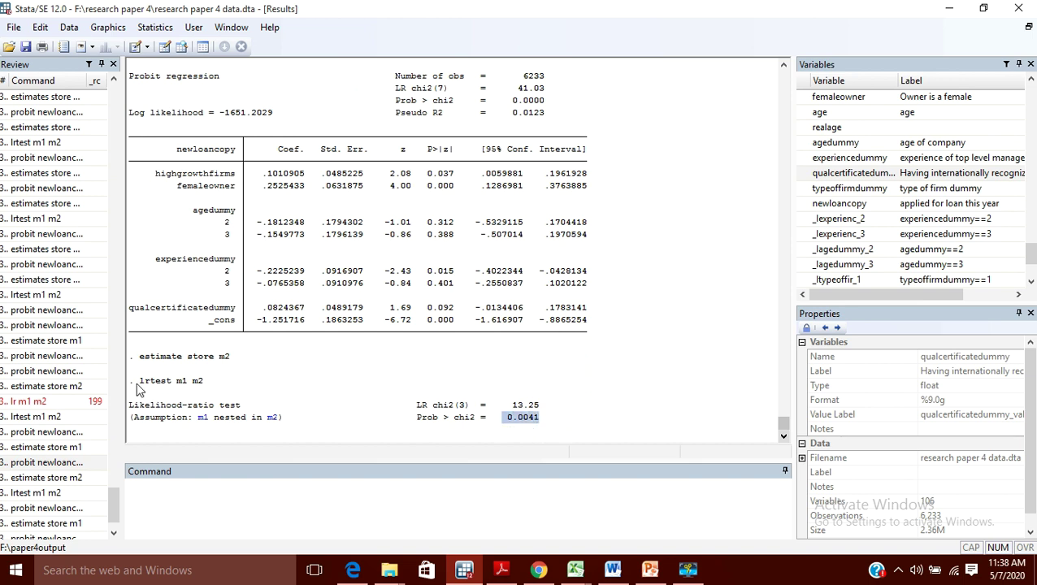
drag(134, 381, 213, 381)
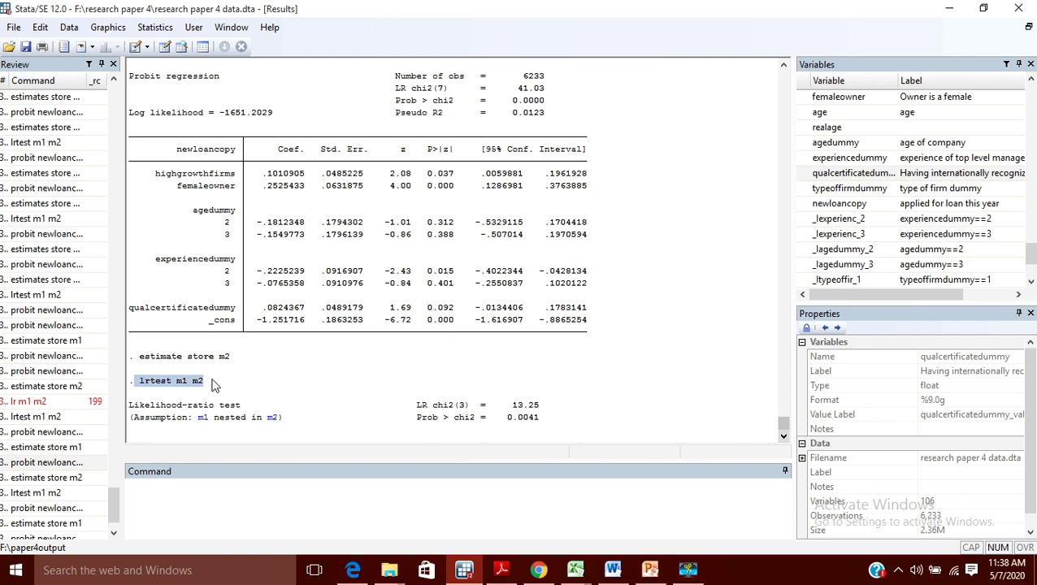
click(271, 417)
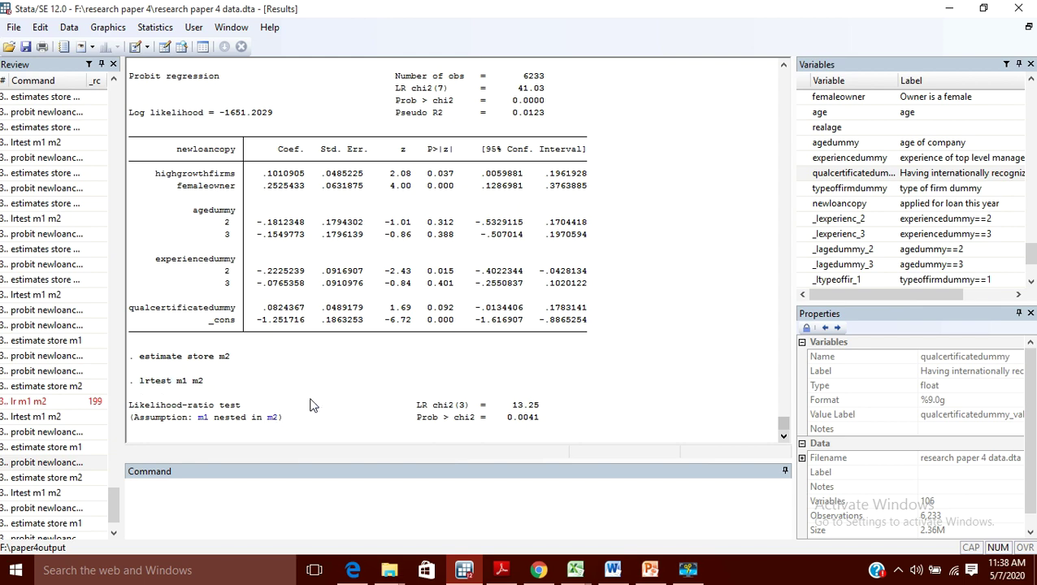
scroll(308, 406, up, 6)
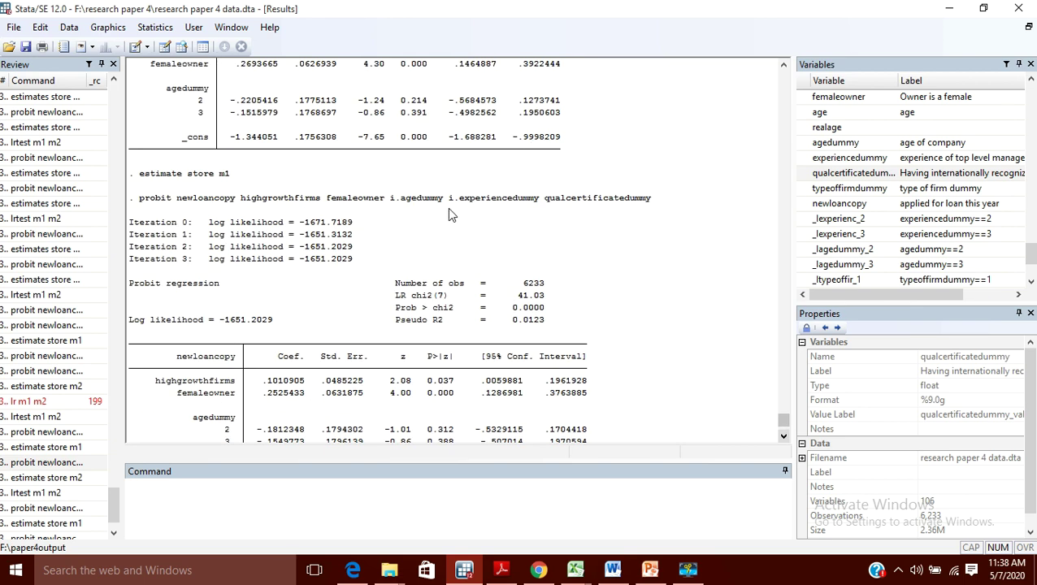
drag(449, 203, 653, 211)
scroll(638, 314, down, 6)
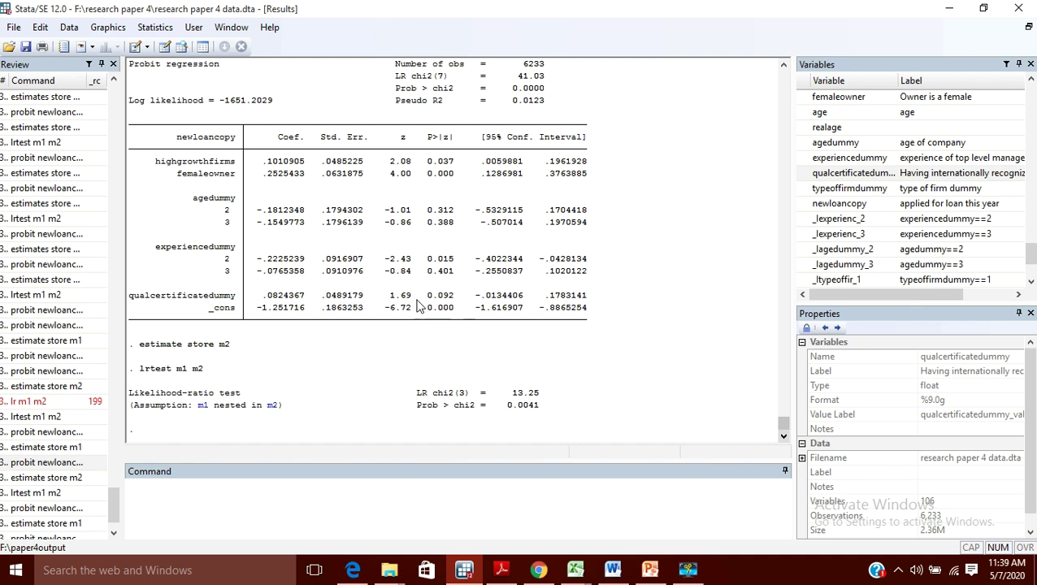
Step: Compare the restricted and full probit outputs, examining the degrees of freedom of each model's LR chi2 statistic
scroll(416, 306, up, 10)
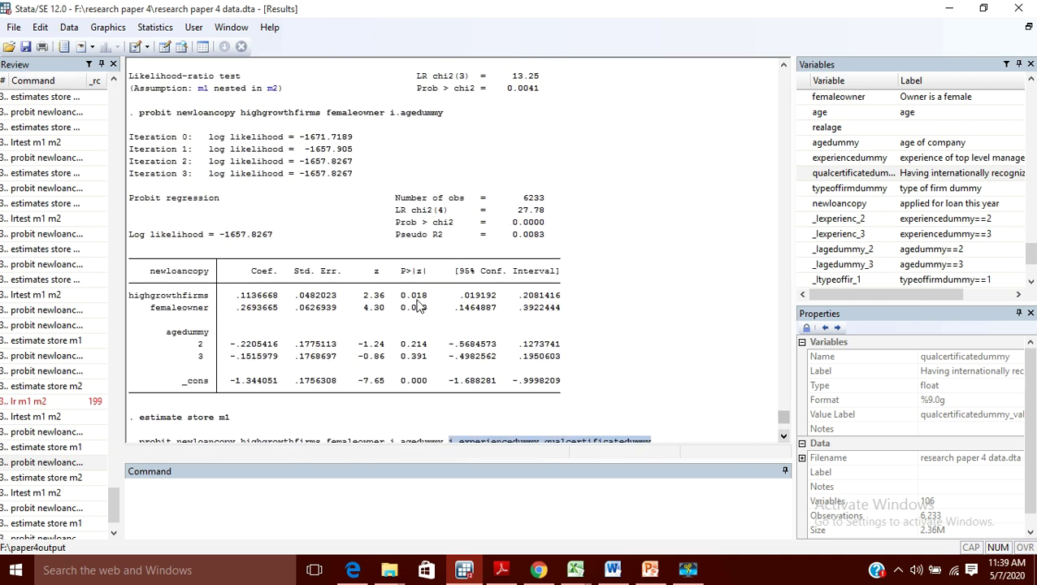
scroll(417, 304, up, 4)
scroll(419, 307, down, 7)
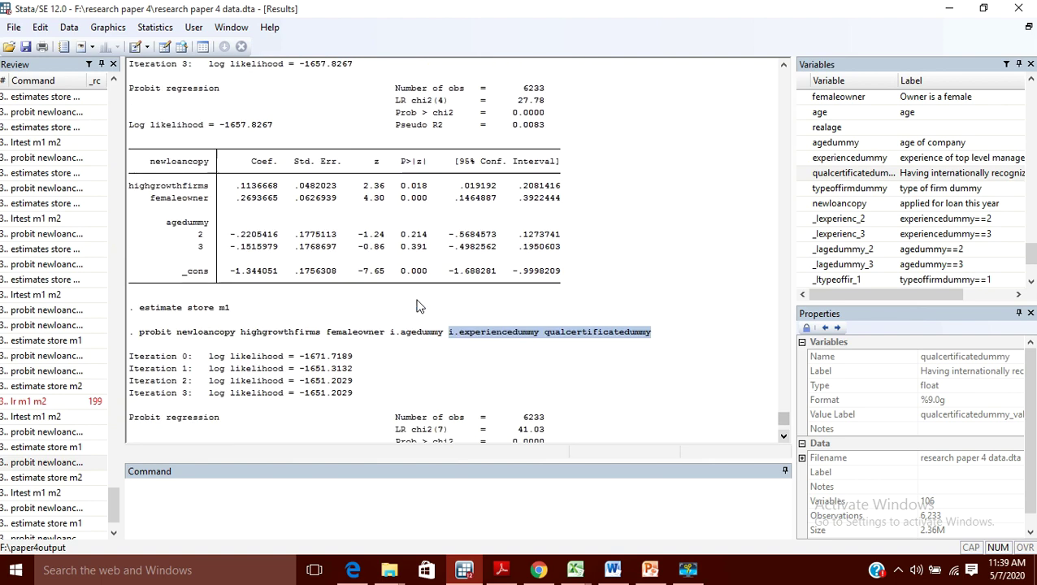
scroll(418, 307, down, 10)
scroll(416, 306, up, 2)
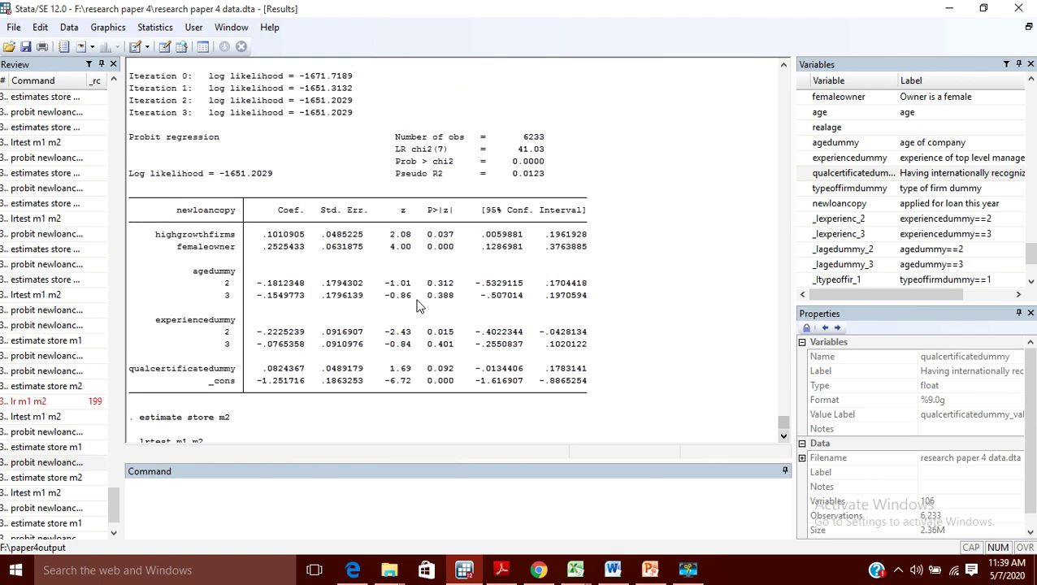
drag(437, 151, 444, 152)
click(443, 155)
scroll(443, 163, up, 4)
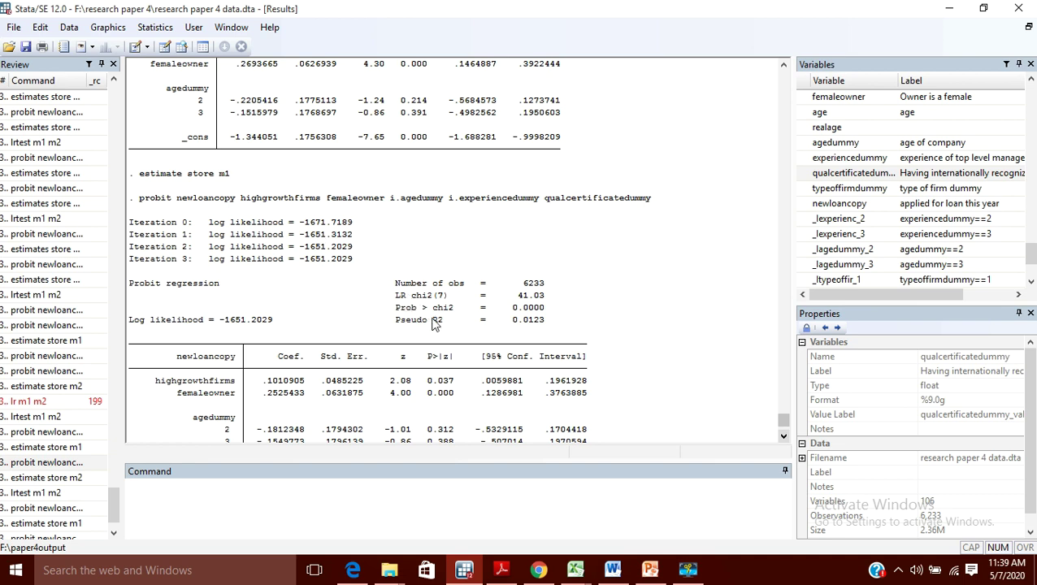
scroll(447, 308, up, 1)
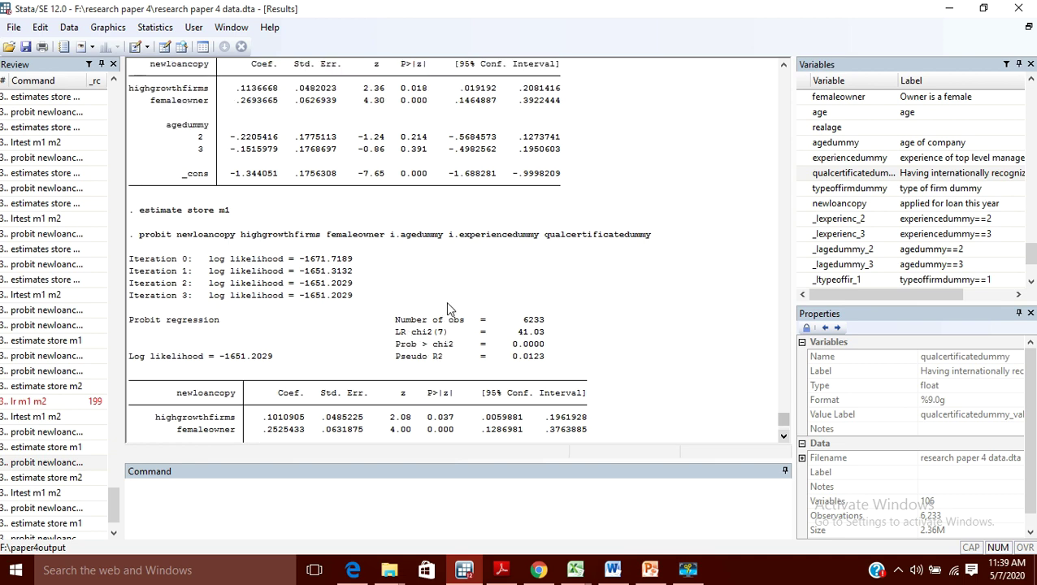
scroll(439, 291, up, 4)
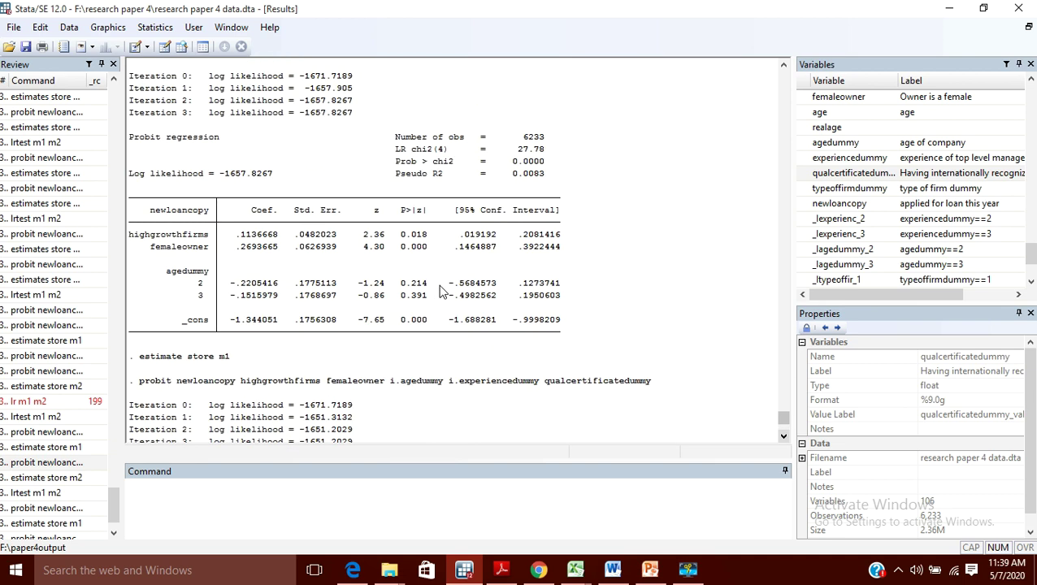
scroll(439, 156, up, 2)
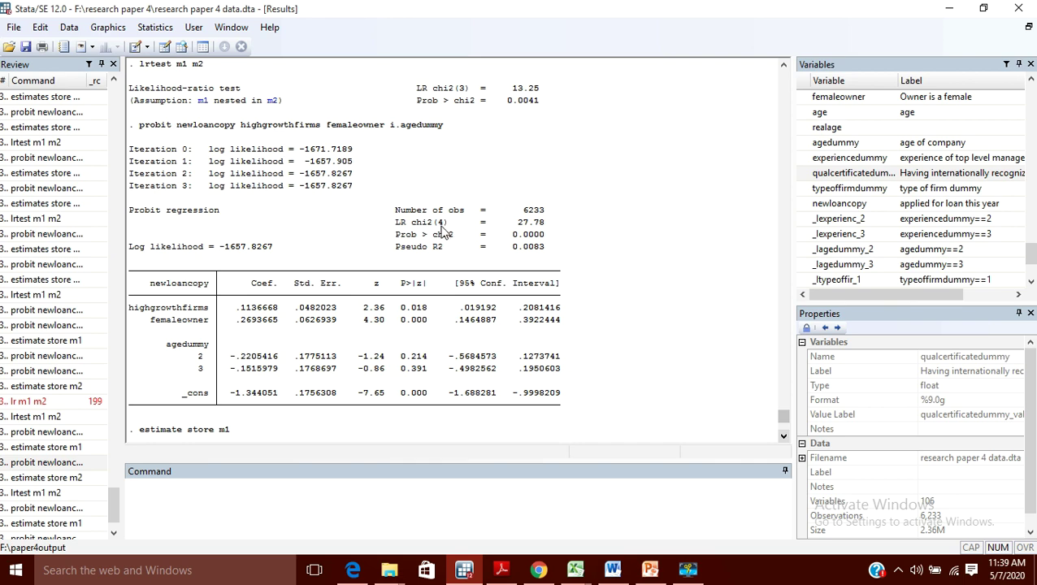
Step: Examine the degrees of freedom in the likelihood-ratio test's chi2 and relate them to the terms added in the full probit command
scroll(443, 233, down, 13)
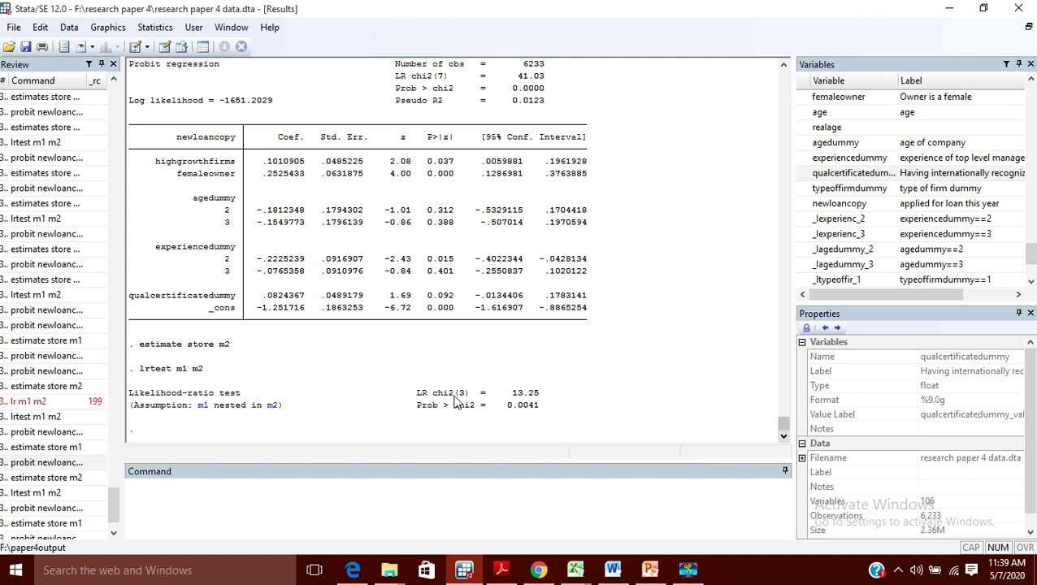
drag(453, 393, 467, 399)
scroll(455, 346, up, 2)
scroll(456, 345, up, 3)
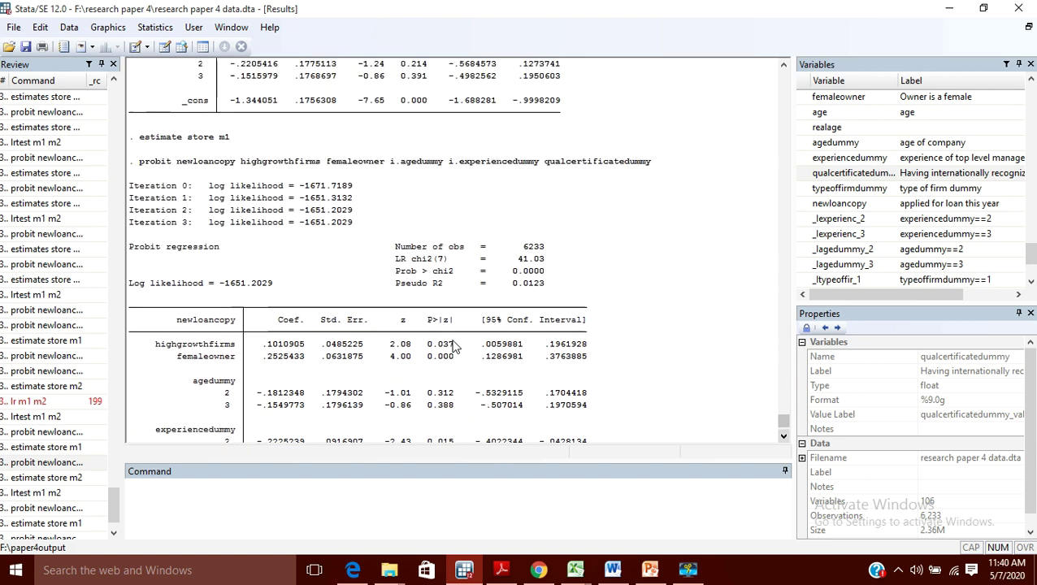
scroll(455, 345, down, 5)
scroll(455, 346, up, 5)
scroll(455, 345, down, 5)
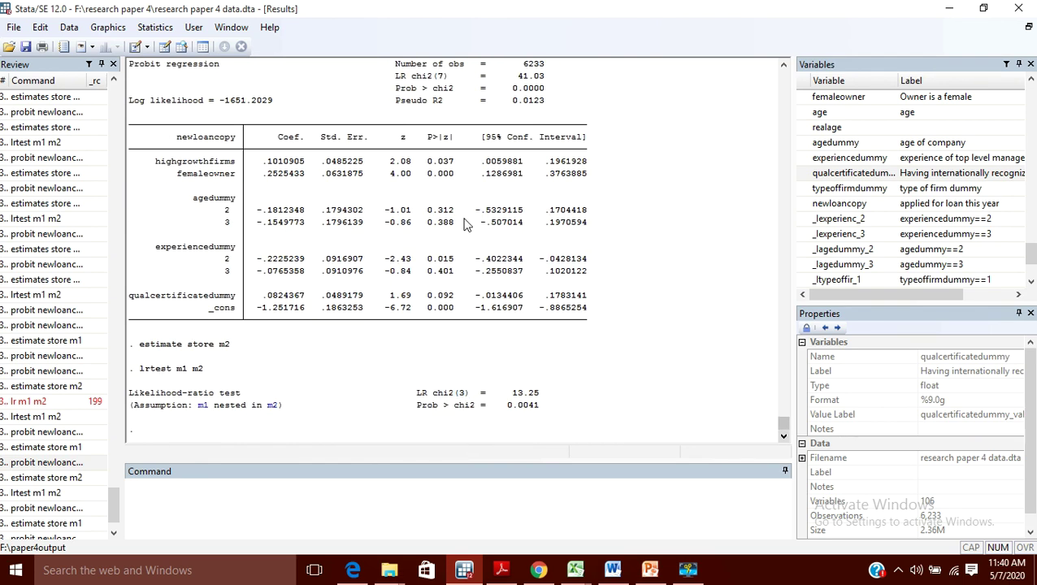
scroll(466, 221, up, 4)
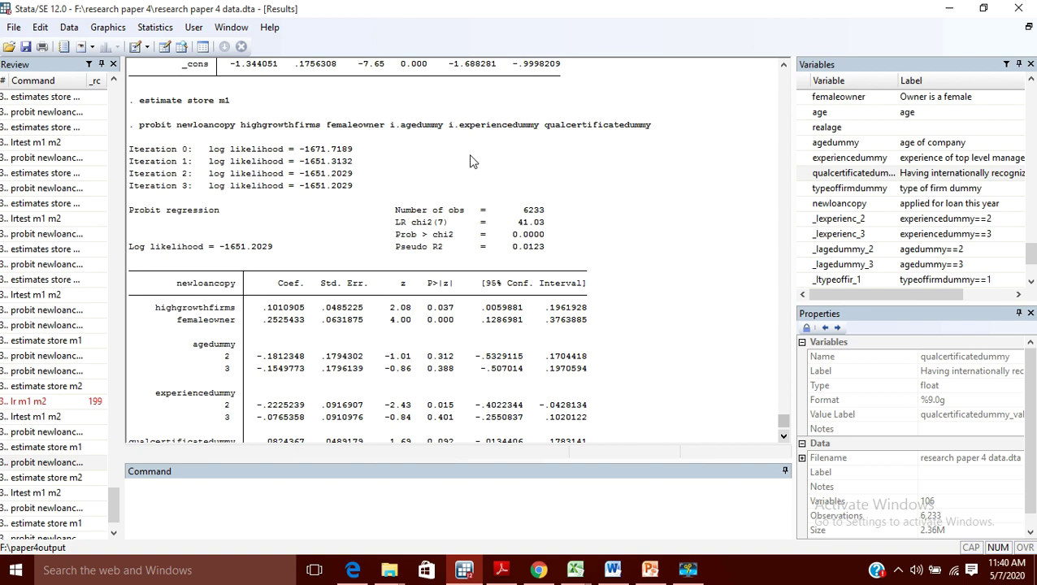
scroll(474, 161, up, 1)
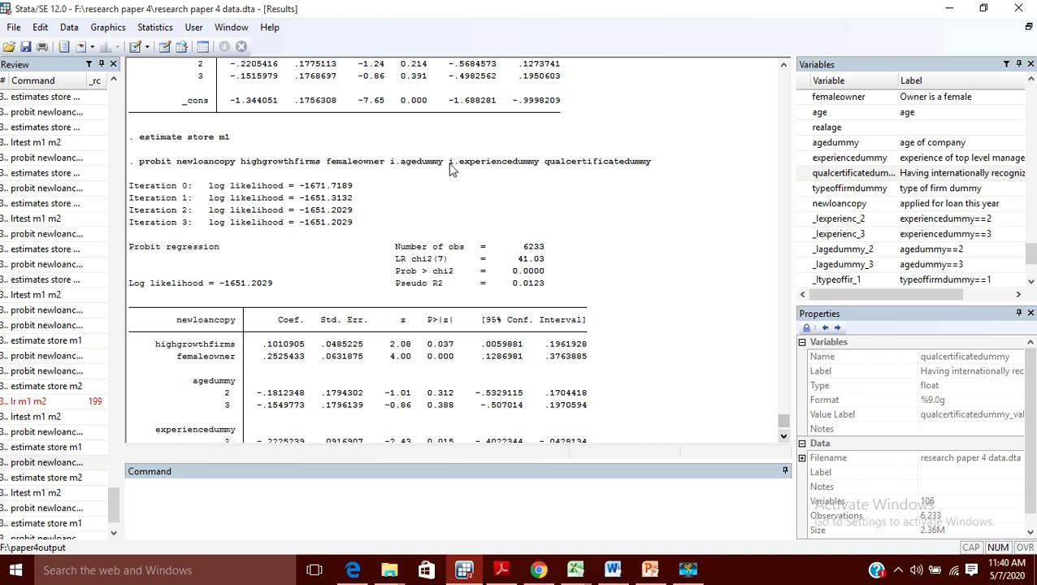
Step: Compare the full probit command's i.experiencedummy and qualcertificatedummy terms with the restricted command and the lrtest m1 m2 output
drag(449, 166, 579, 172)
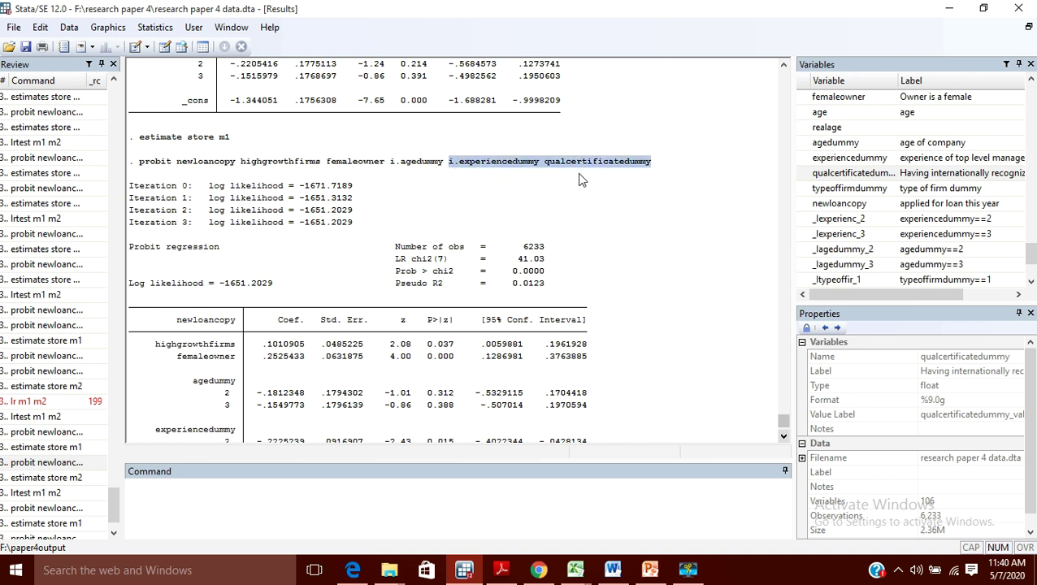
click(506, 171)
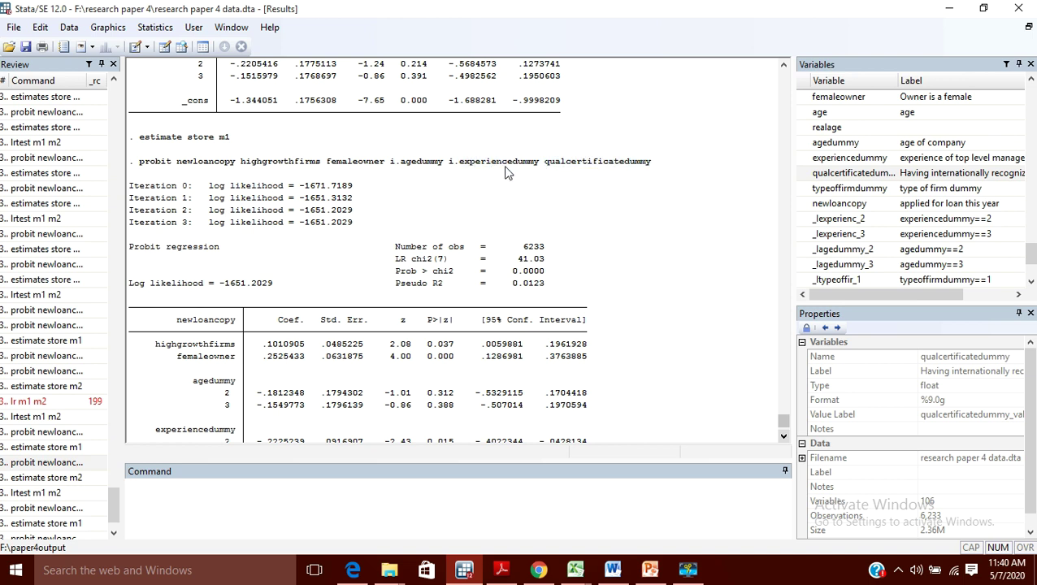
drag(544, 167, 650, 166)
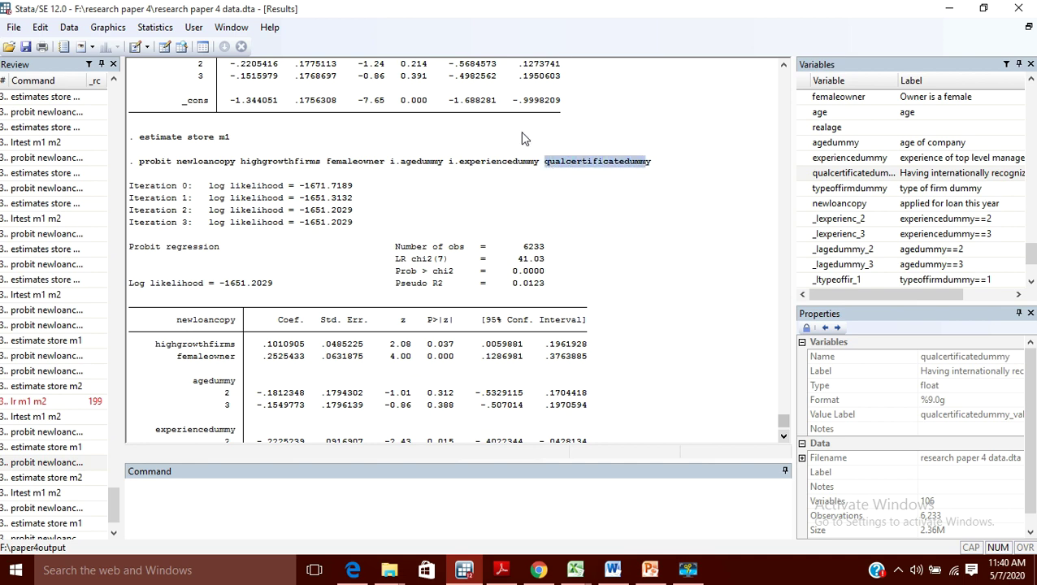
scroll(524, 138, up, 8)
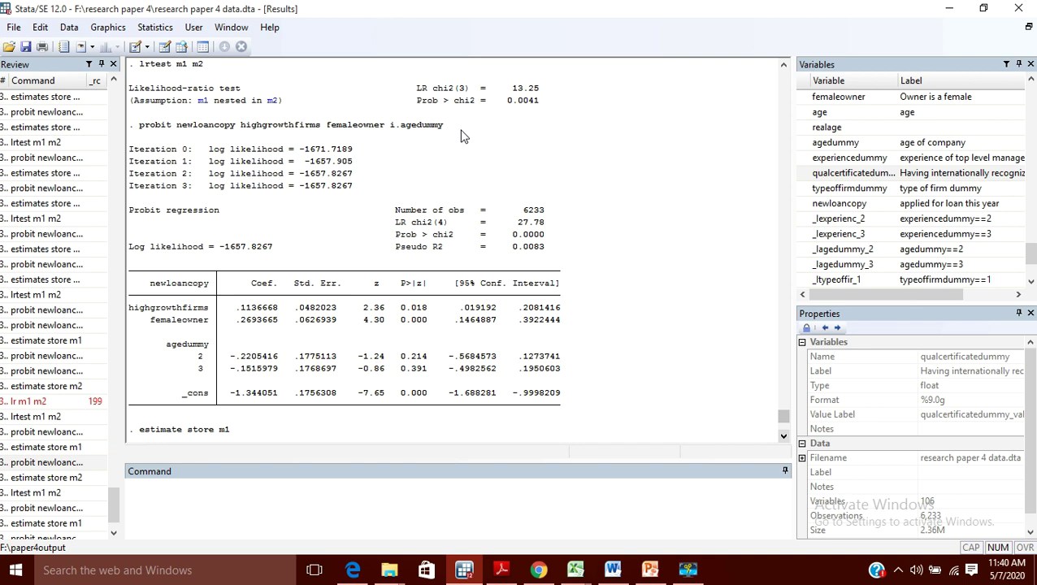
scroll(502, 309, down, 13)
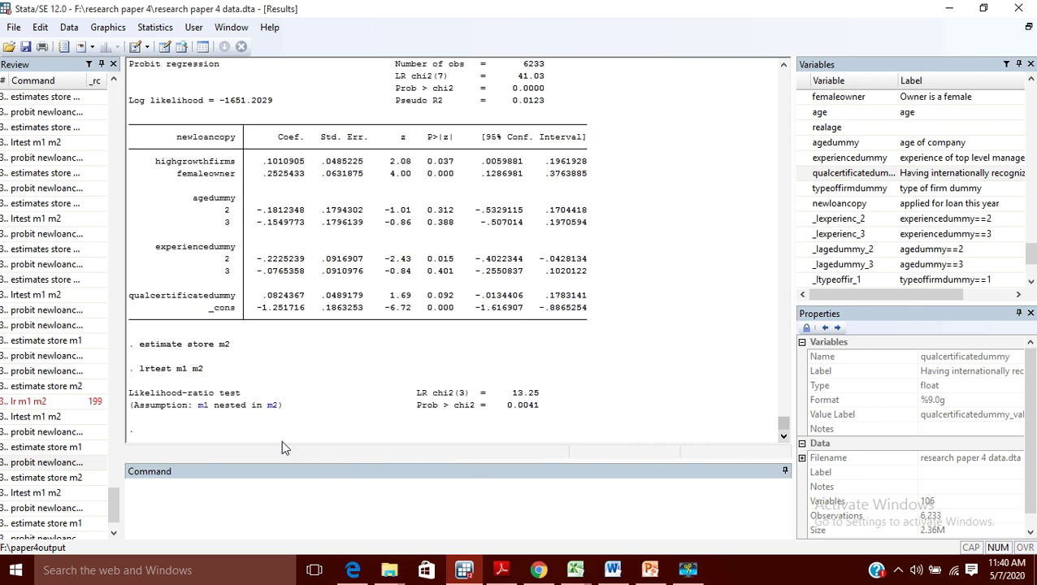
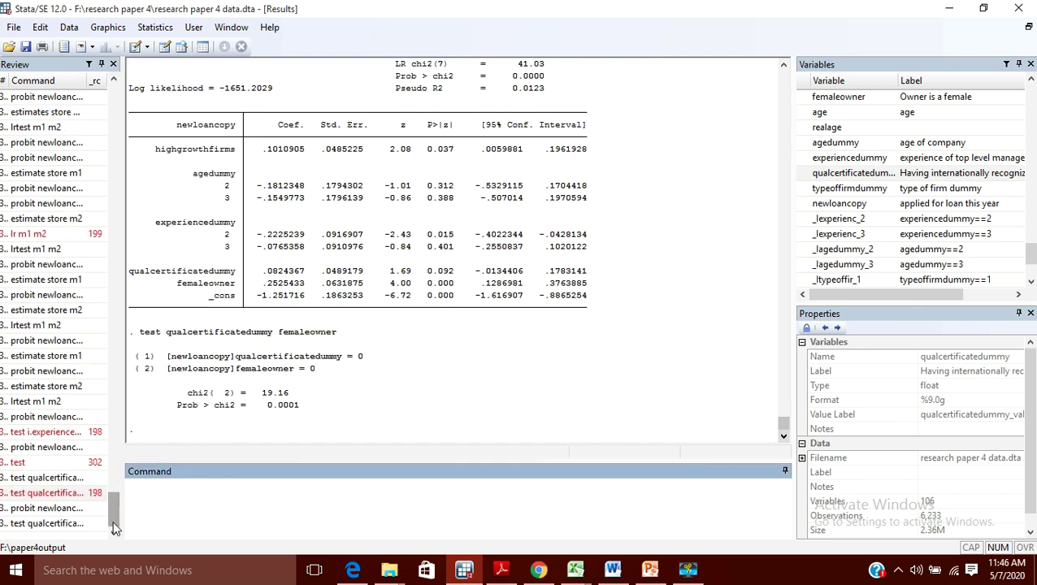
Step: Rerun the earlier probit of newloancopy on highgrowthfirms, i.agedummy, i.experiencedummy, qualcertificatedummy and femaleowner, and show its complete output
click(59, 512)
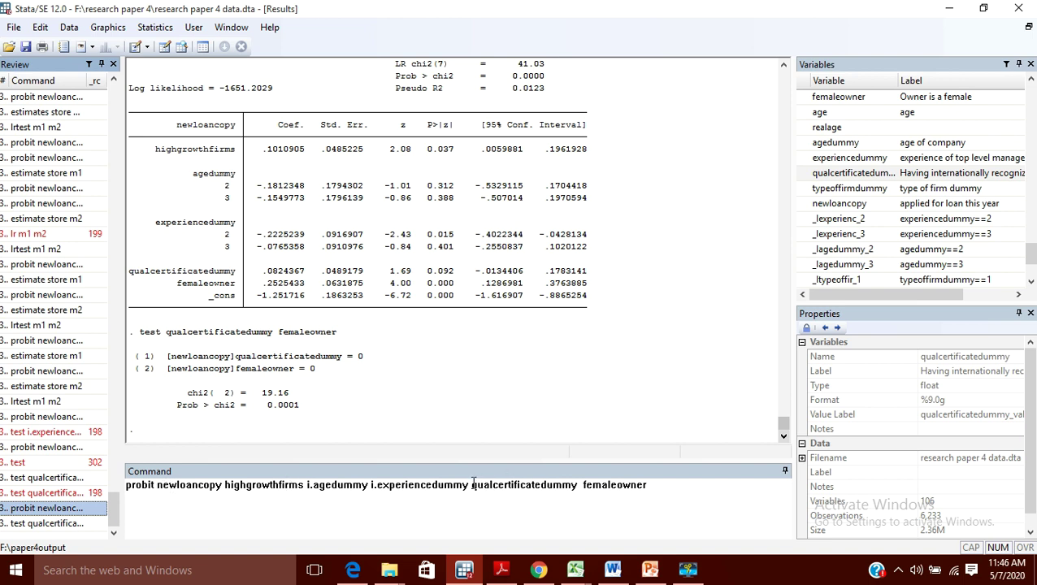
drag(471, 484, 649, 488)
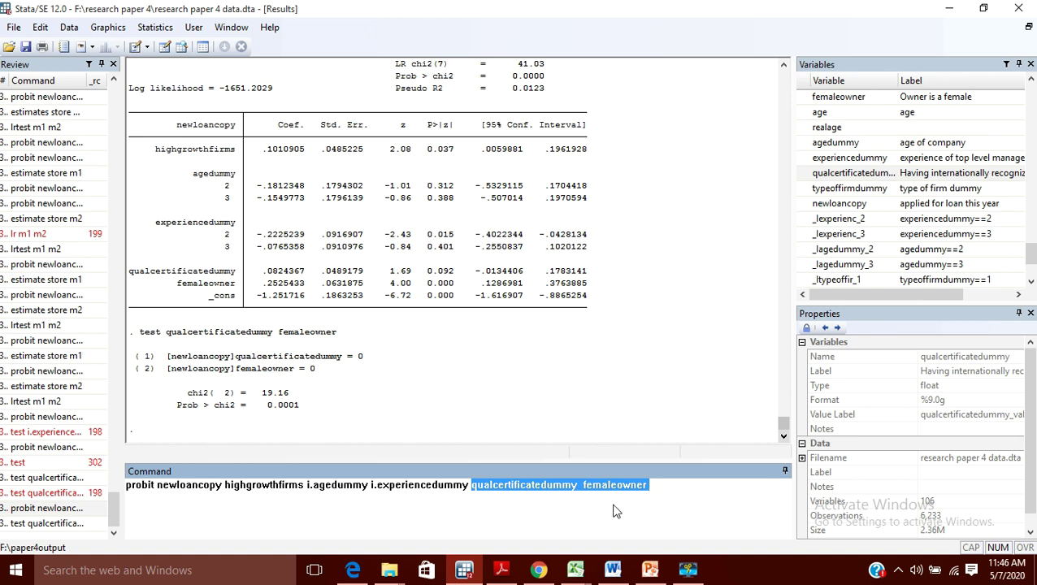
click(616, 498)
drag(651, 485, 474, 486)
click(483, 497)
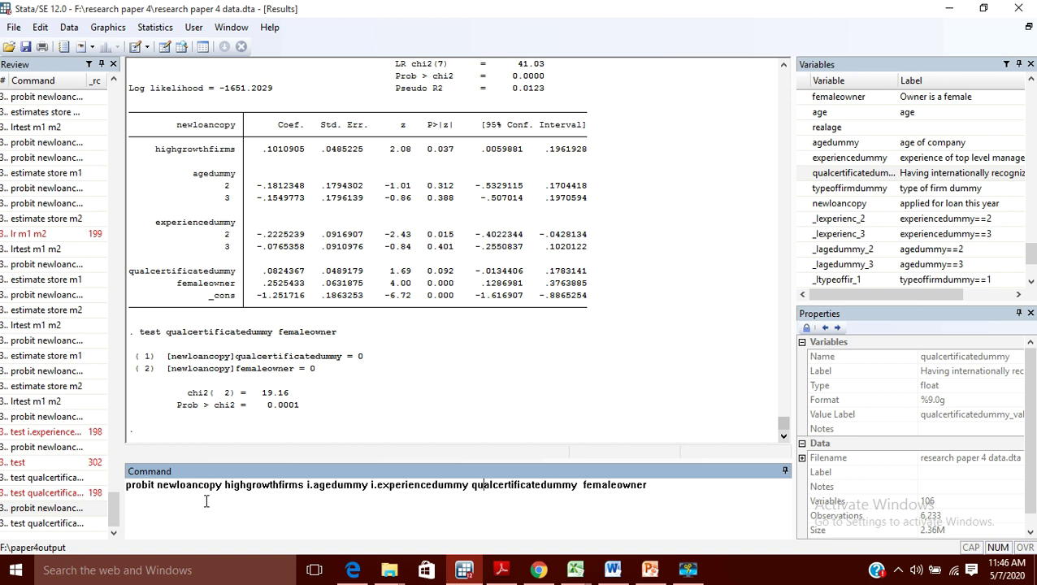
click(128, 485)
drag(471, 486, 655, 483)
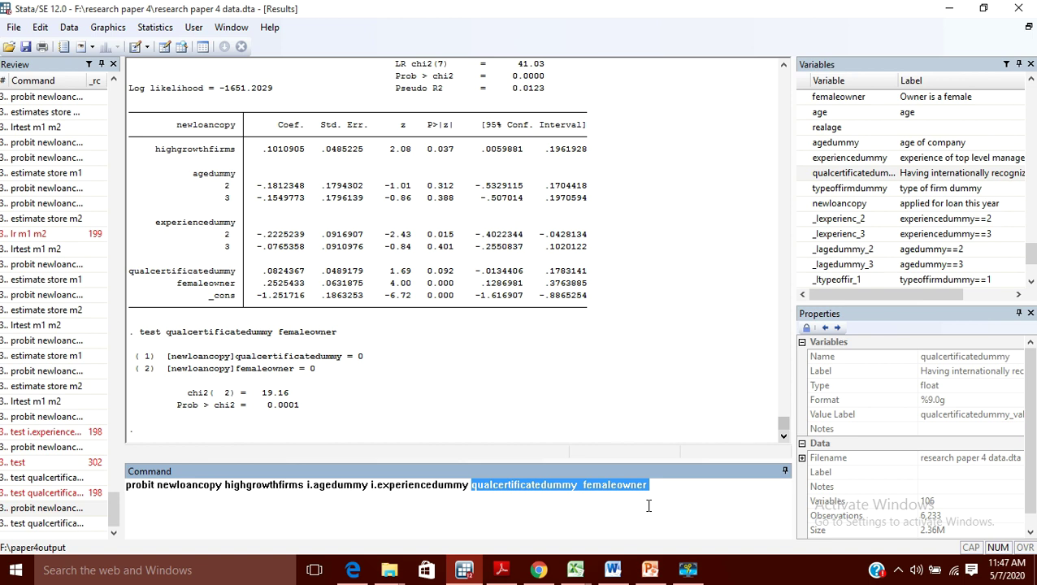
click(649, 505)
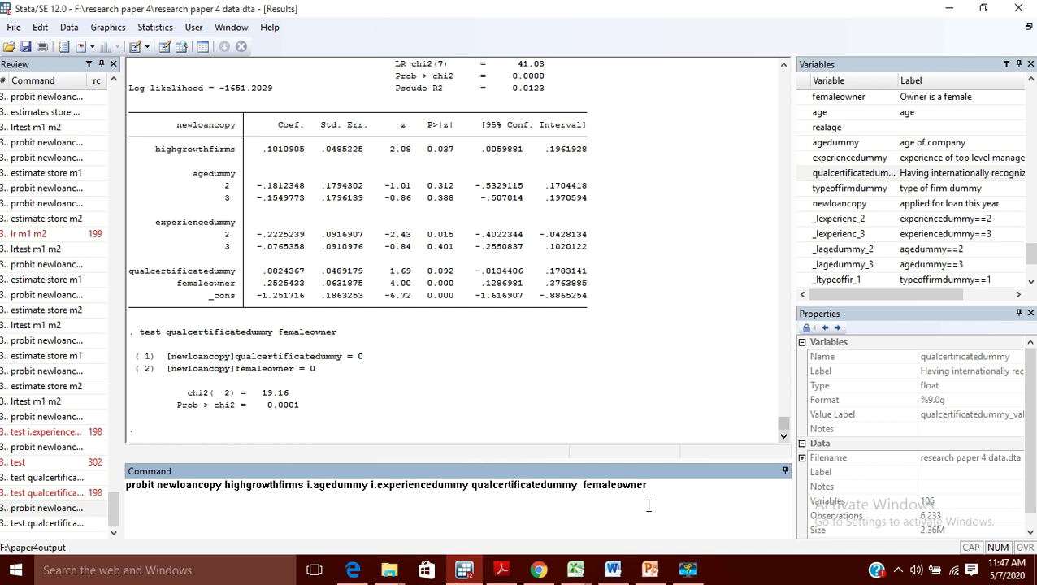
key(Return)
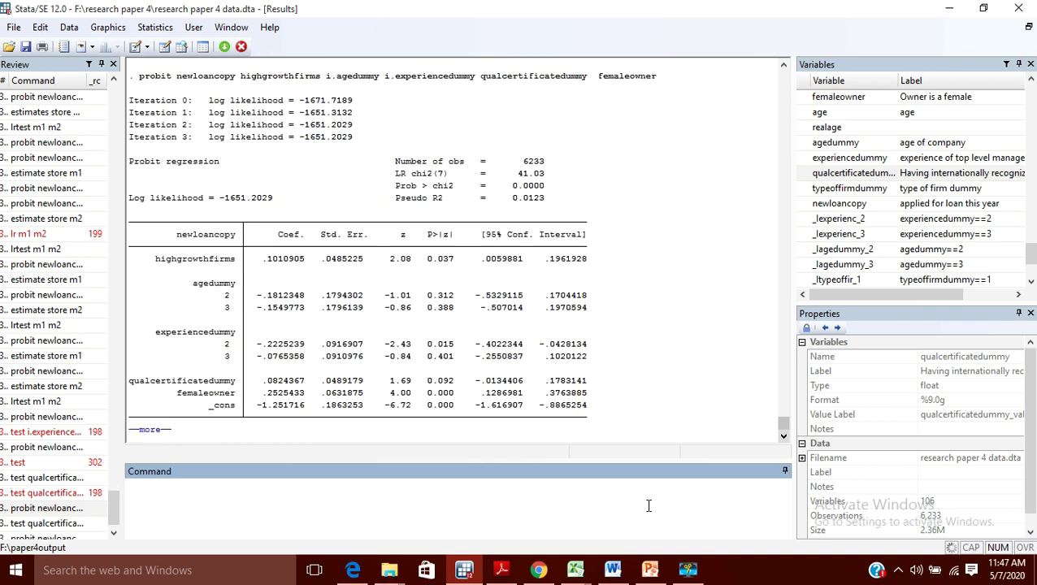
key(space)
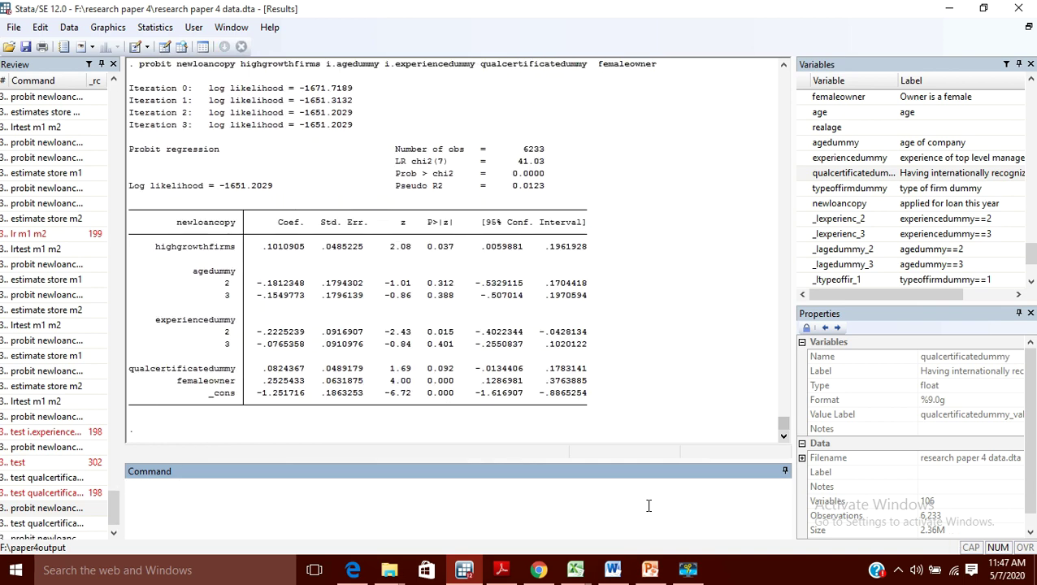
Step: Run a joint Wald test on the last two regressors with the command test qualcertificatedummy femaleowner
text(test)
drag(481, 65, 657, 73)
key(ctrl+c)
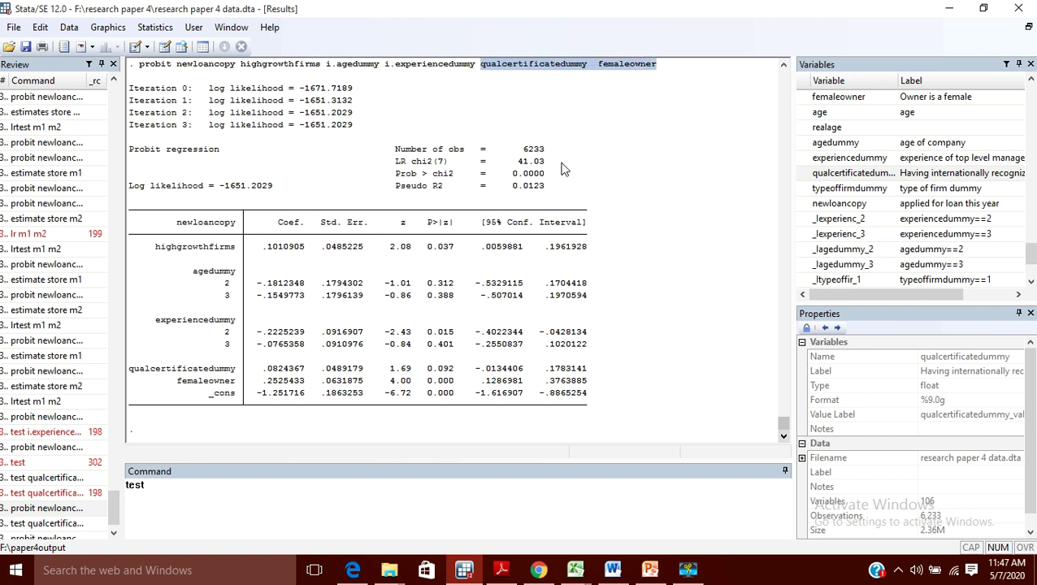
click(156, 486)
key(ctrl+v)
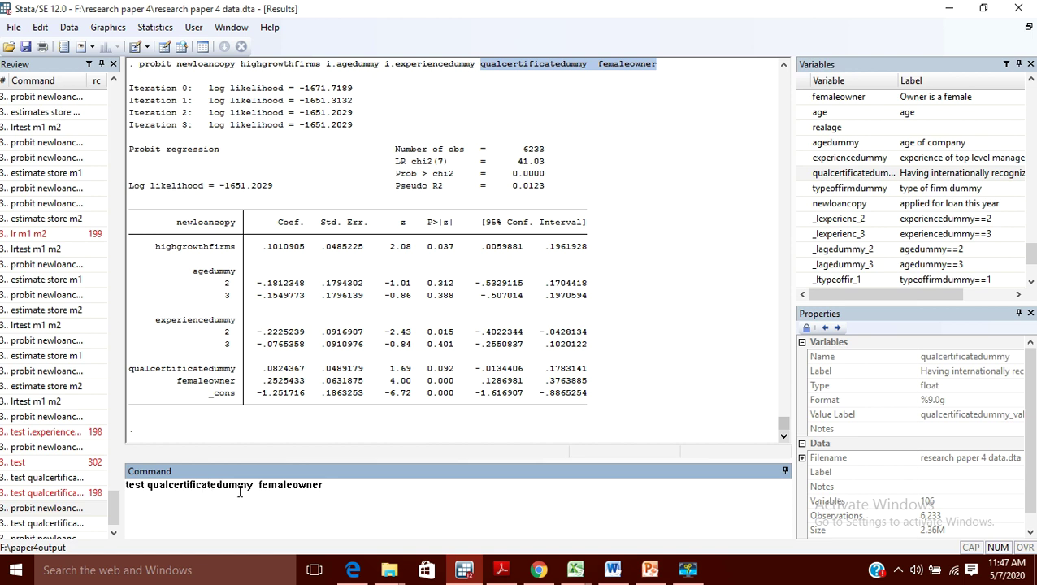
key(Return)
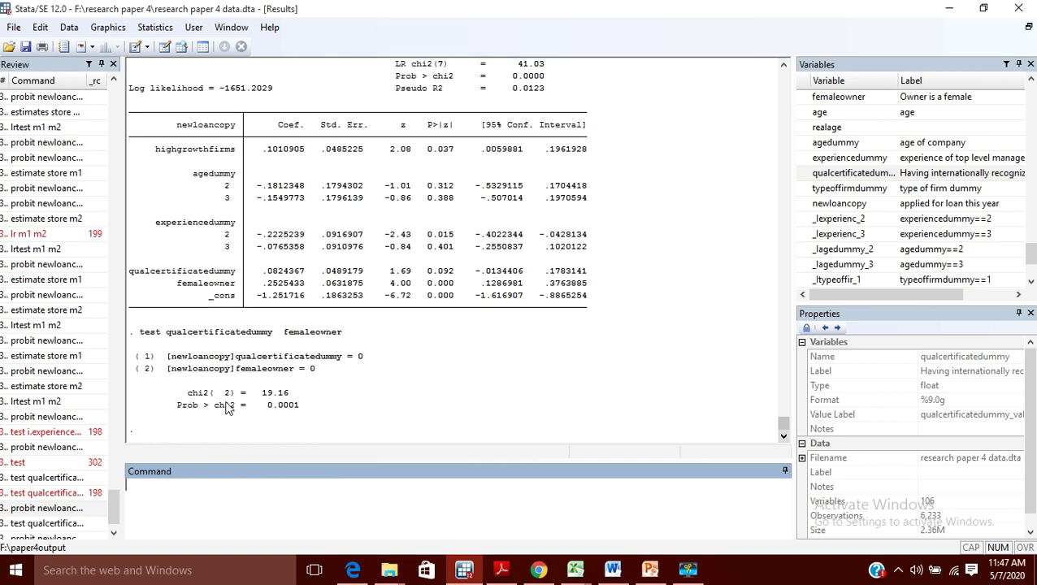
Step: Examine the Wald test's chi2 degrees of freedom and Prob > chi2 value against the probit command's tested variables
drag(217, 396, 234, 404)
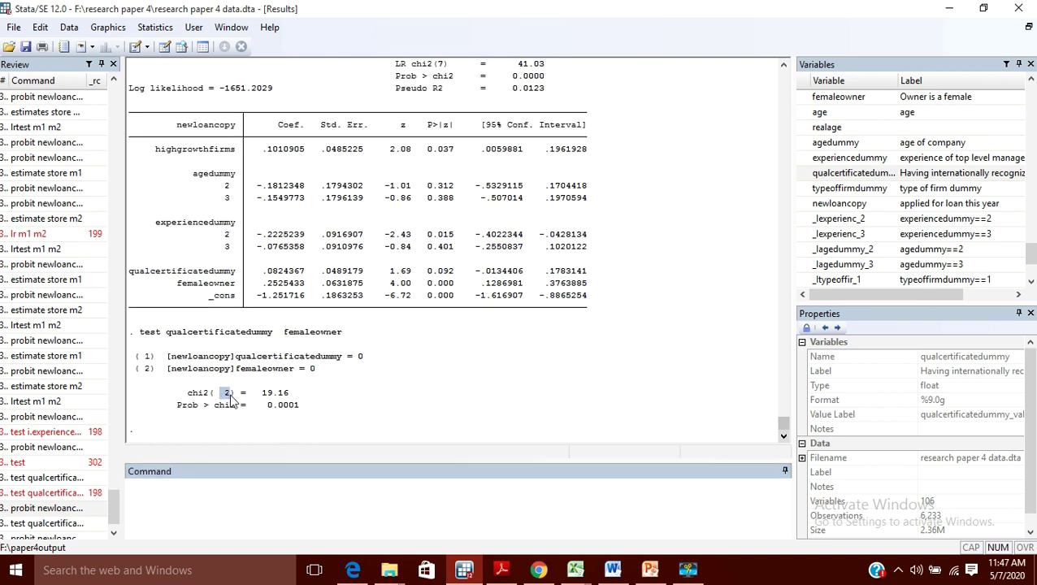
scroll(532, 123, up, 2)
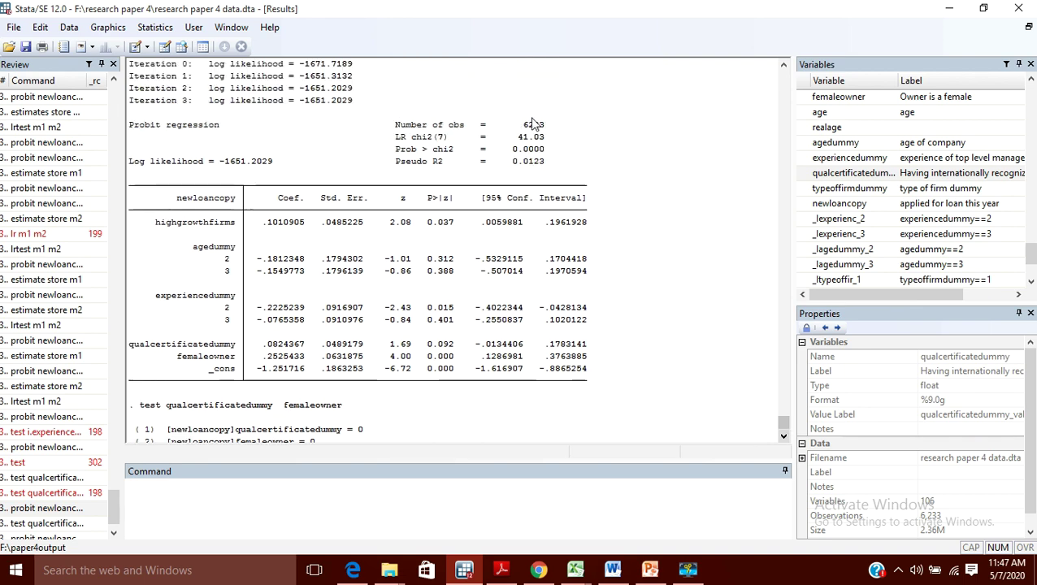
scroll(532, 124, up, 3)
scroll(419, 352, down, 5)
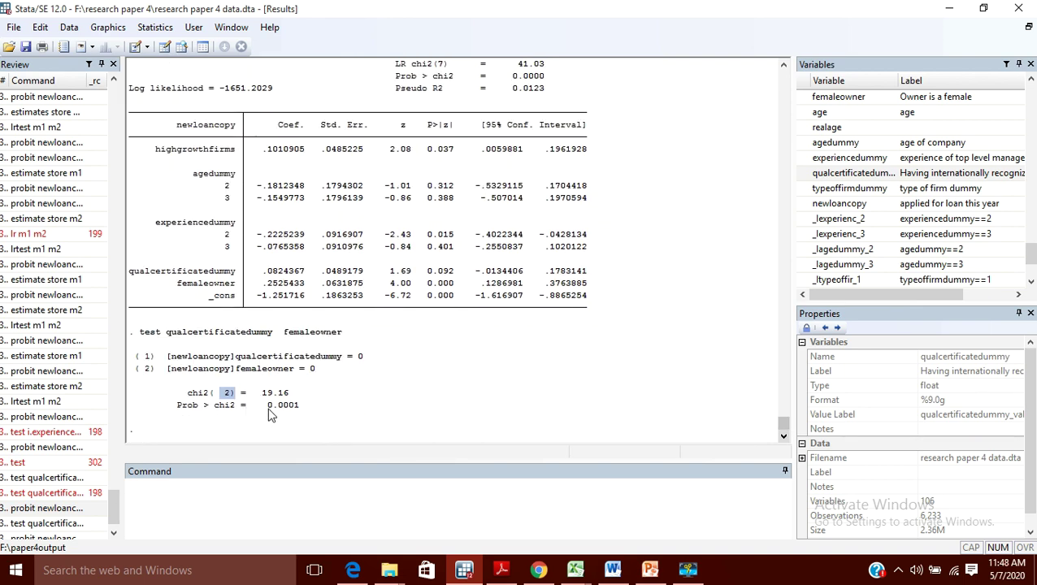
drag(269, 411, 300, 413)
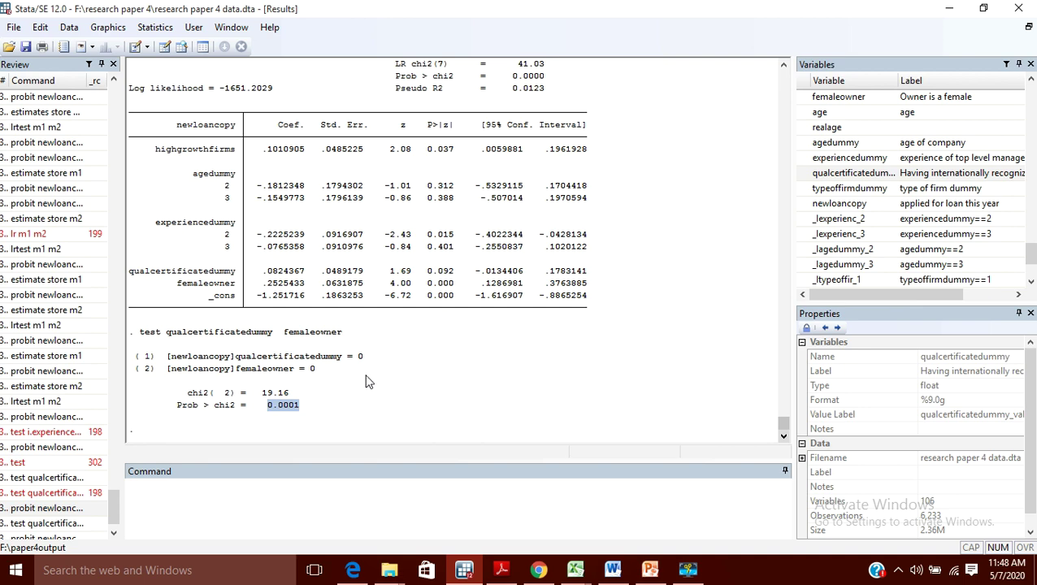
scroll(366, 379, up, 4)
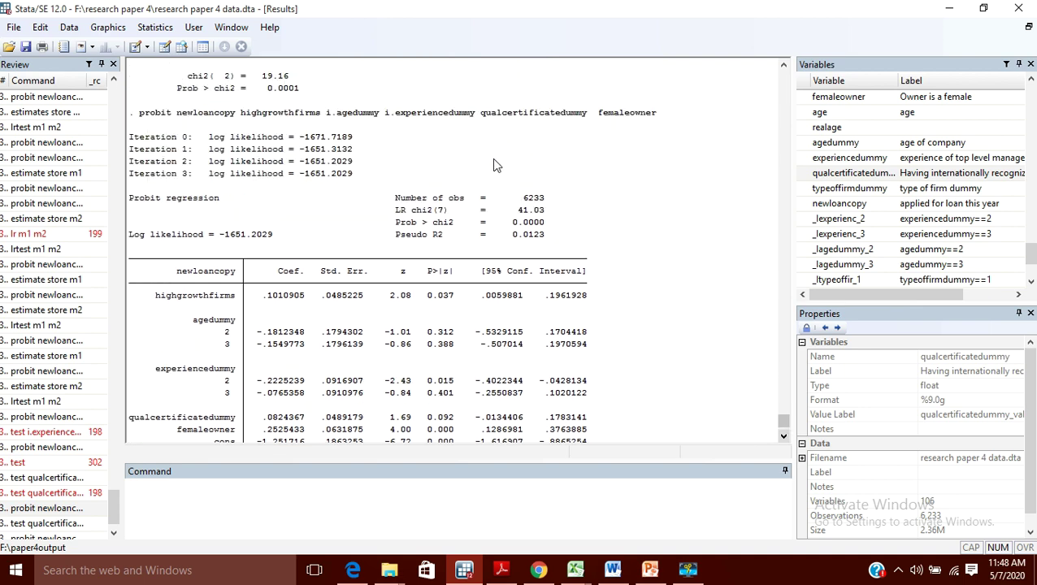
scroll(608, 249, down, 4)
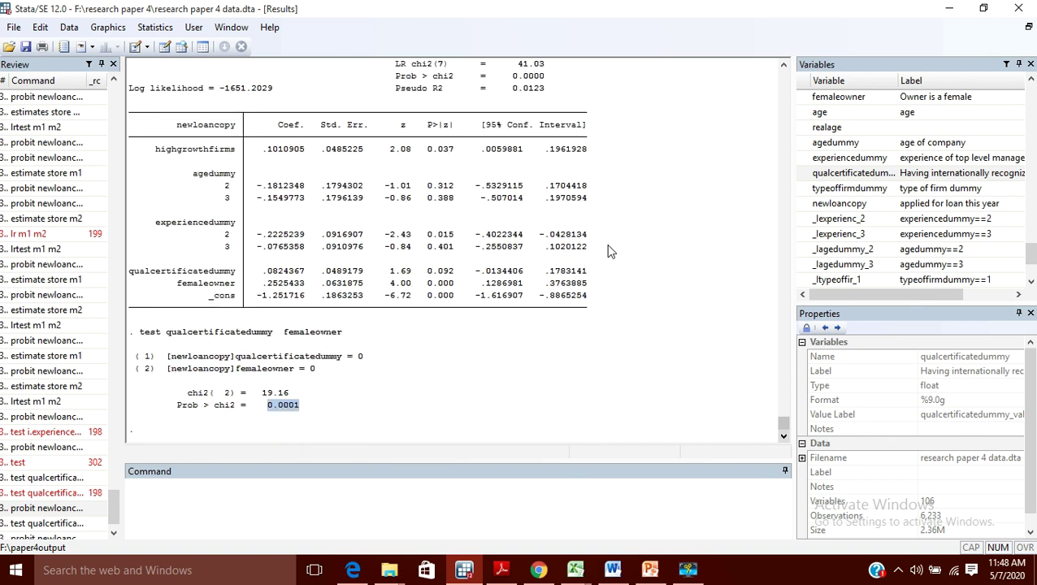
click(400, 345)
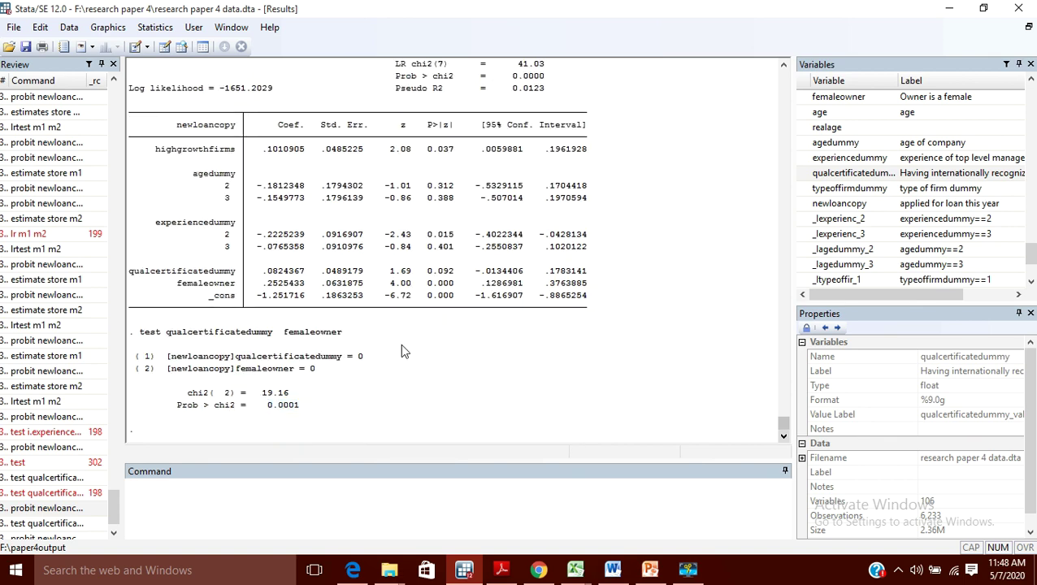
Step: Examine the factor term i.experiencedummy in the probit command in contrast to the plain variables used in the Wald test
scroll(400, 351, up, 4)
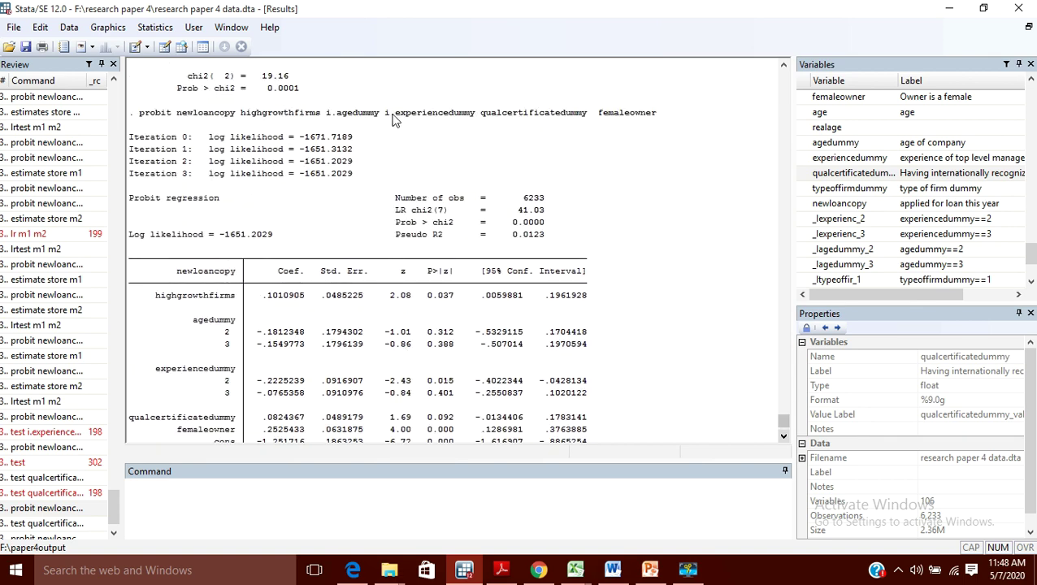
drag(387, 119, 471, 123)
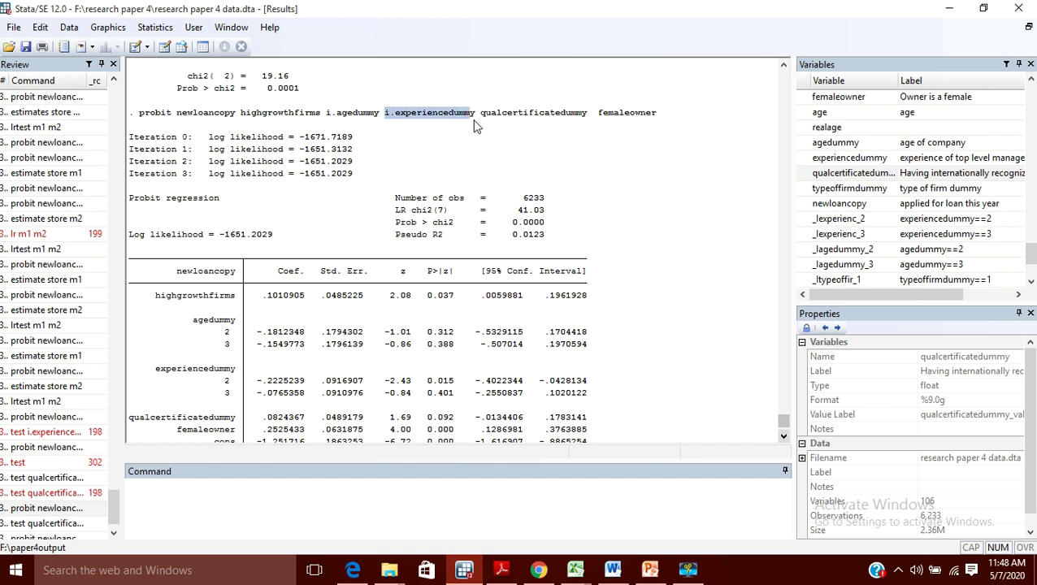
click(474, 123)
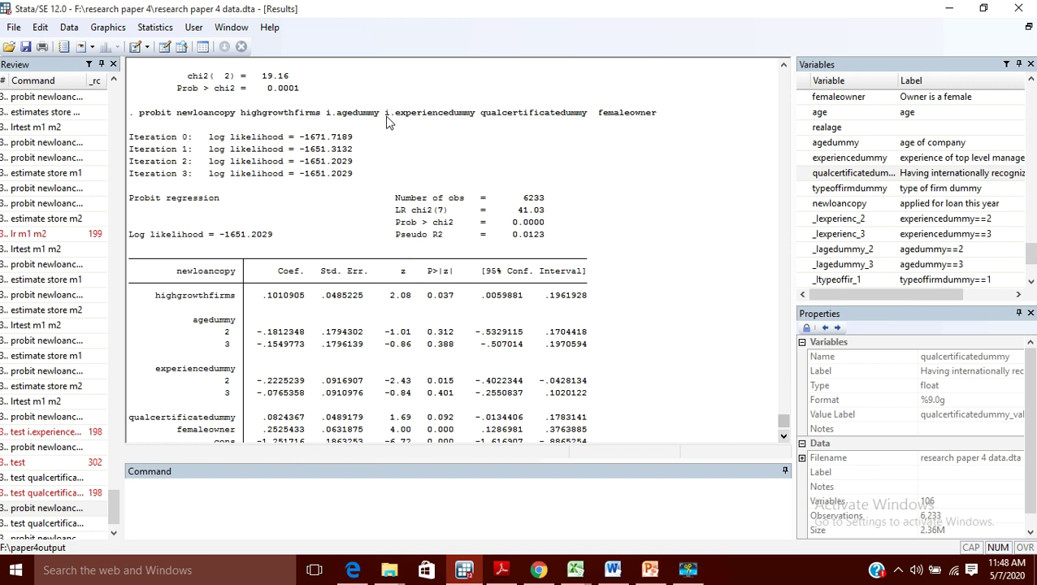
drag(387, 119, 459, 121)
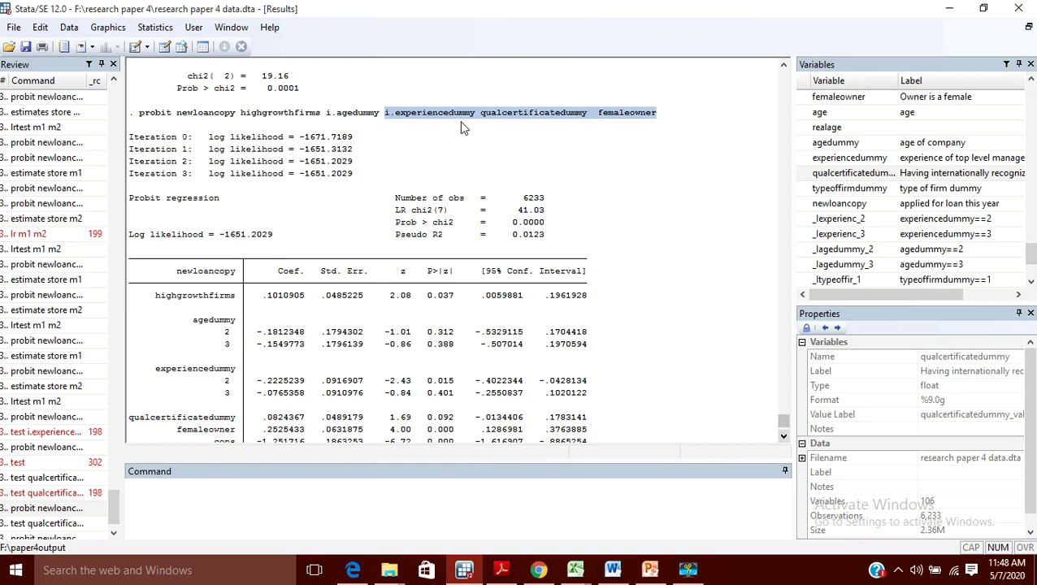
key(Page_Up)
key(Page_Up)
key(Return)
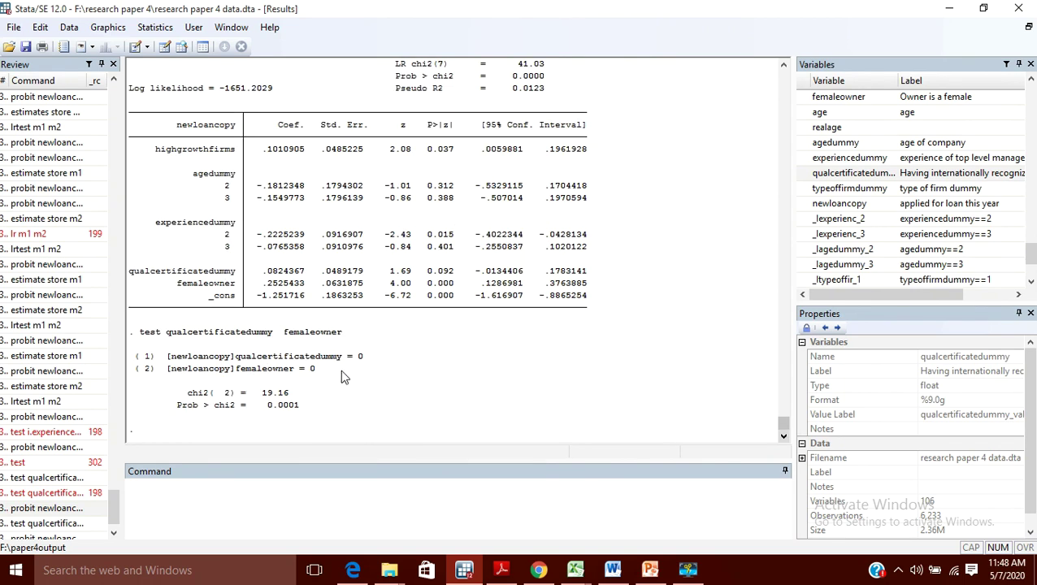
scroll(342, 374, up, 2)
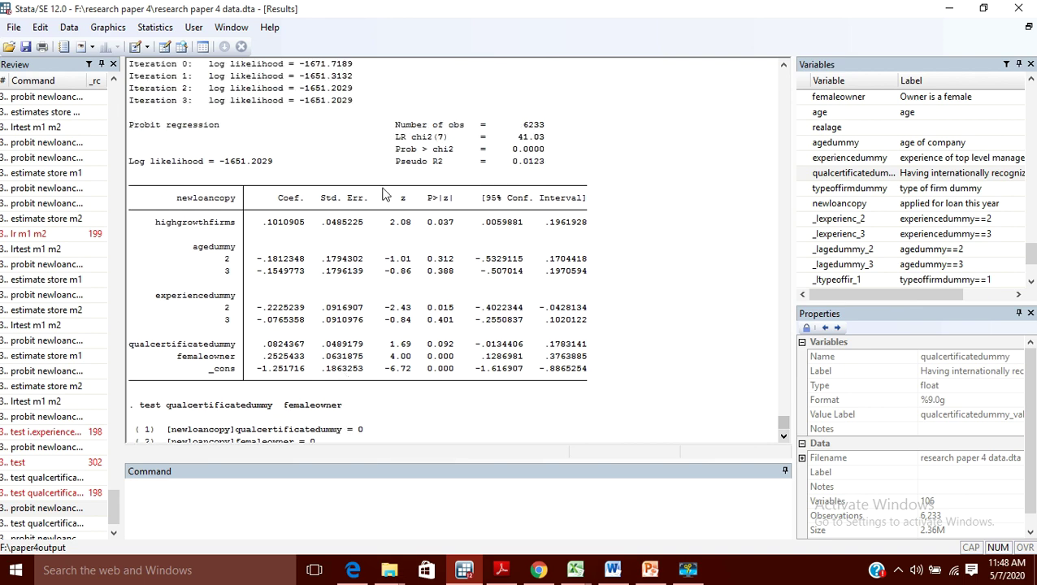
scroll(385, 195, up, 2)
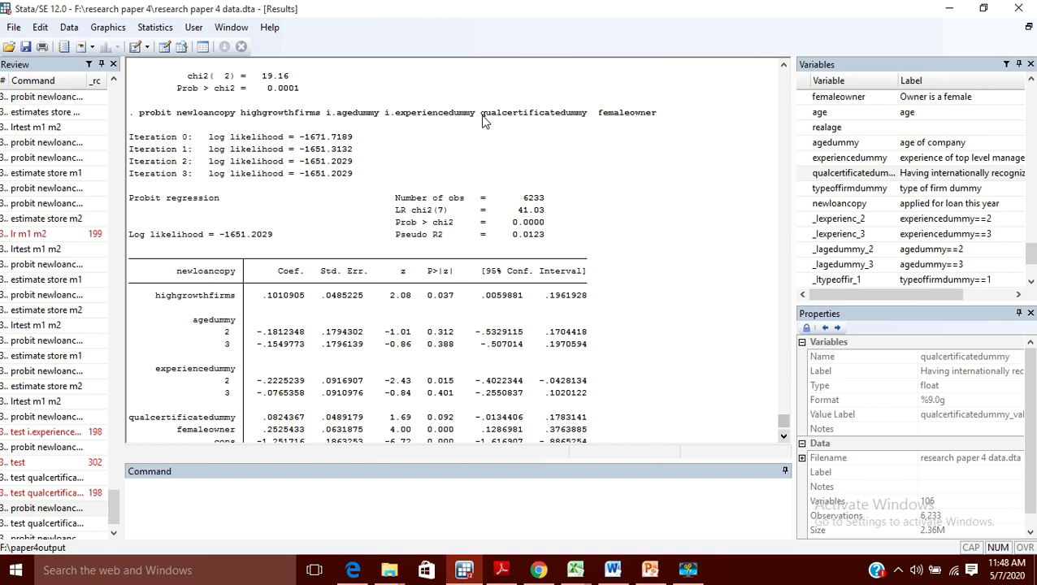
drag(482, 118, 507, 118)
drag(385, 118, 471, 123)
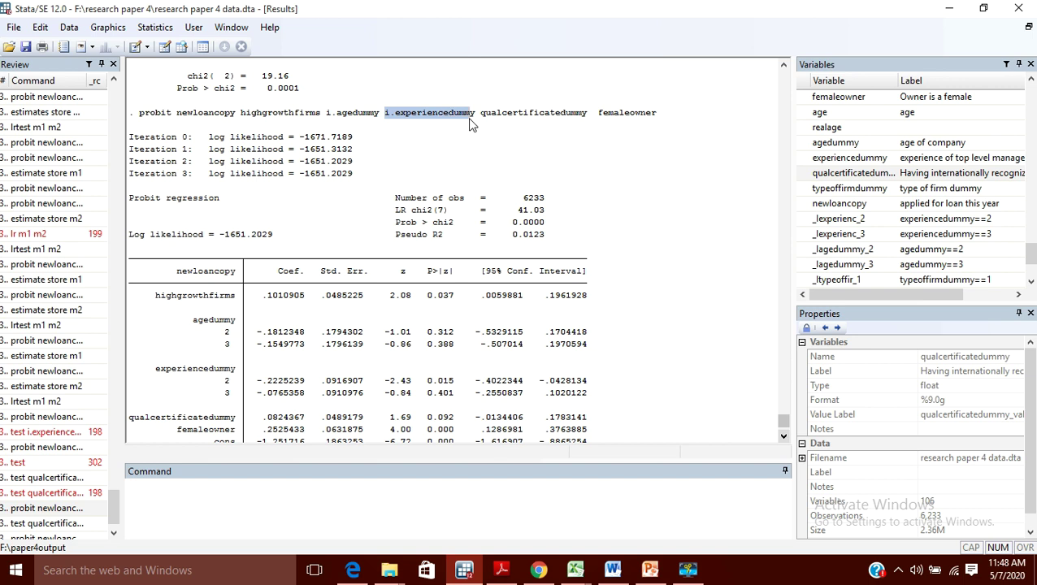
click(385, 127)
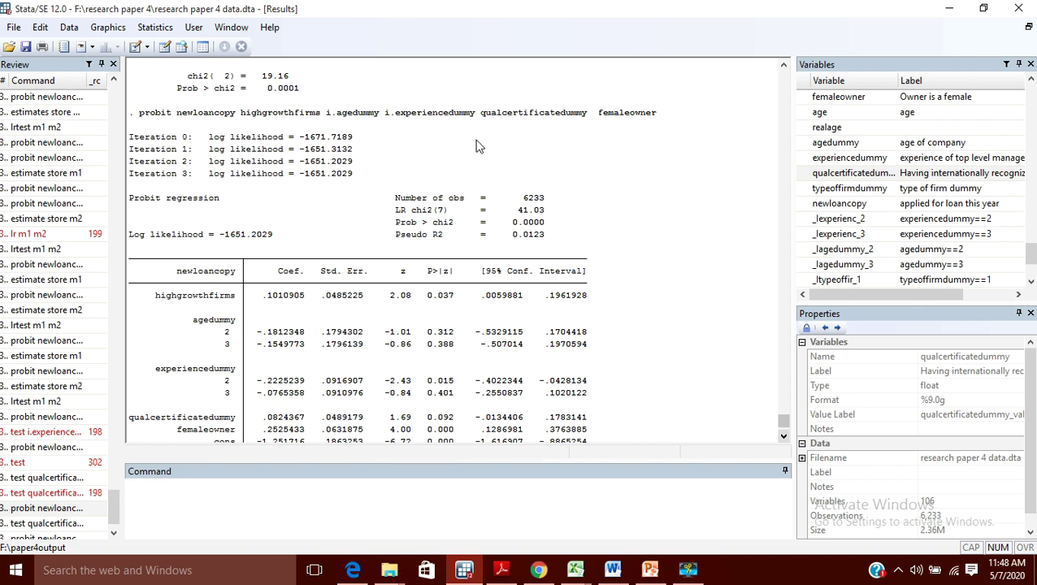
Step: Review the earlier test commands in the results, including the one combining qualcertificatedummy with i.experiencedummy
scroll(477, 146, up, 5)
scroll(478, 147, down, 3)
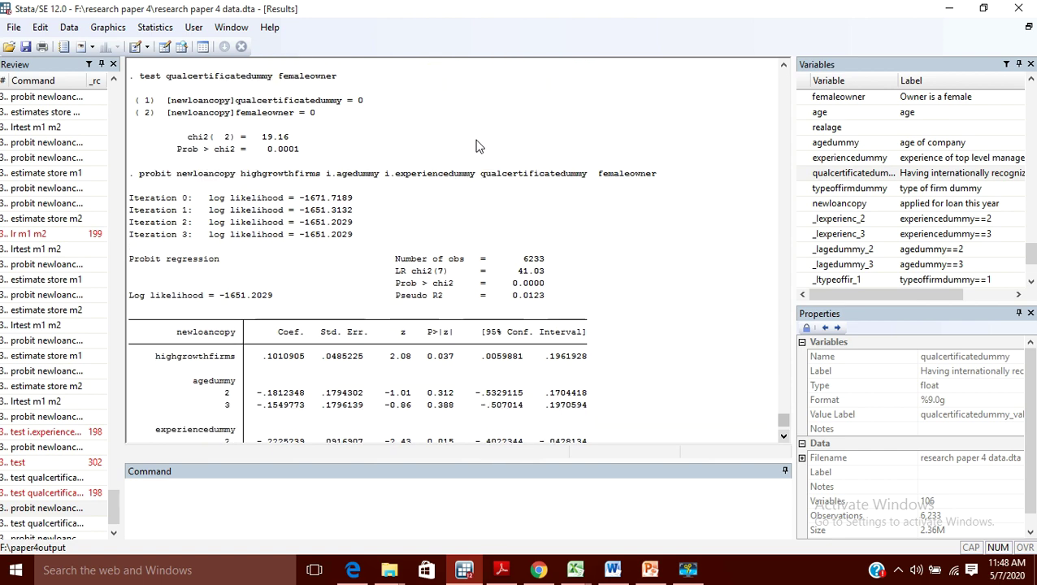
scroll(395, 196, up, 15)
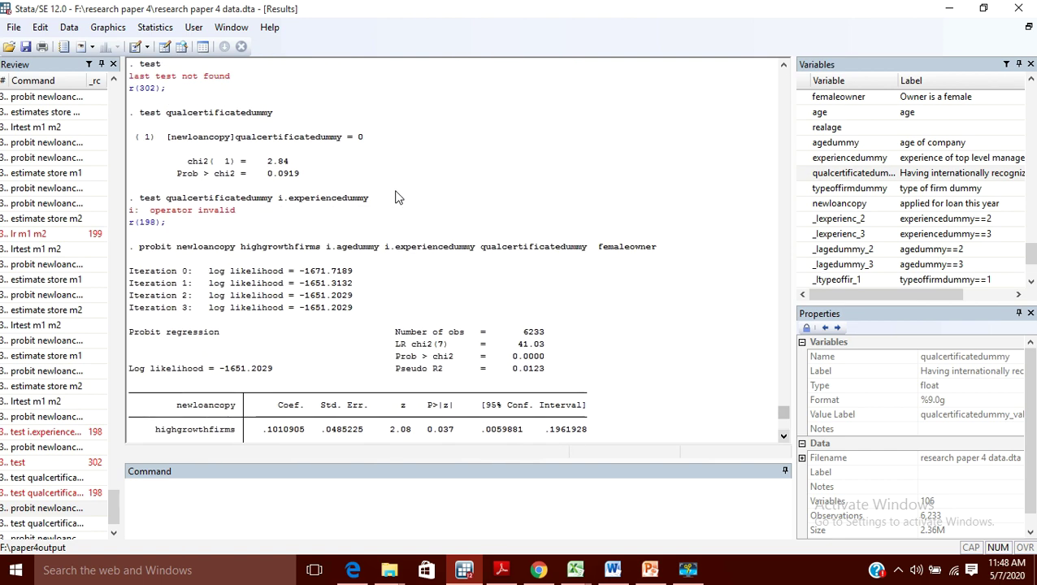
scroll(395, 196, down, 1)
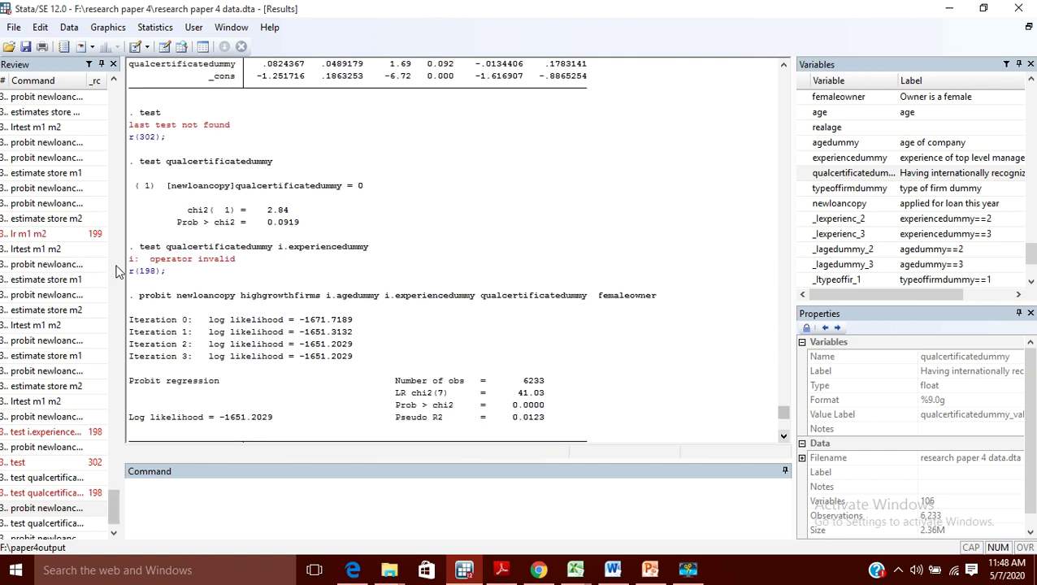
Step: Examine the error under the test command with i.experiencedummy and compare it with the output of test qualcertificatedummy femaleowner
drag(130, 265, 239, 268)
scroll(317, 307, up, 2)
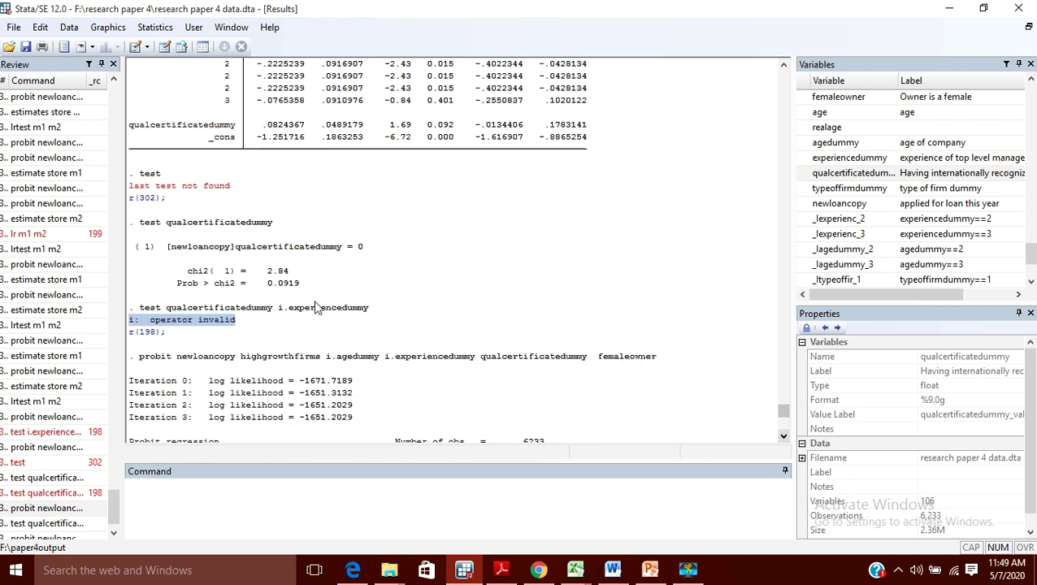
scroll(317, 308, up, 4)
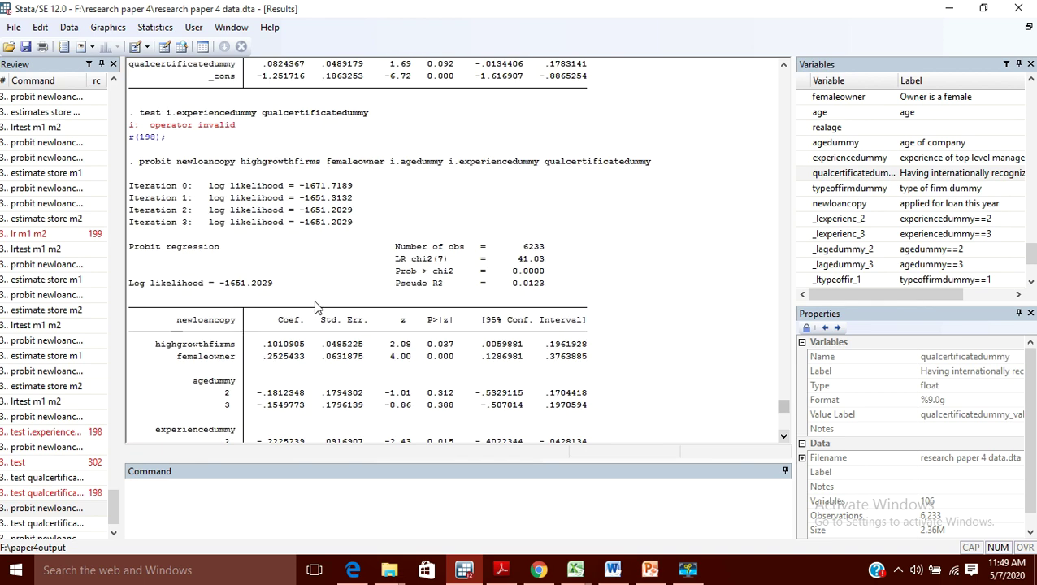
scroll(317, 308, down, 18)
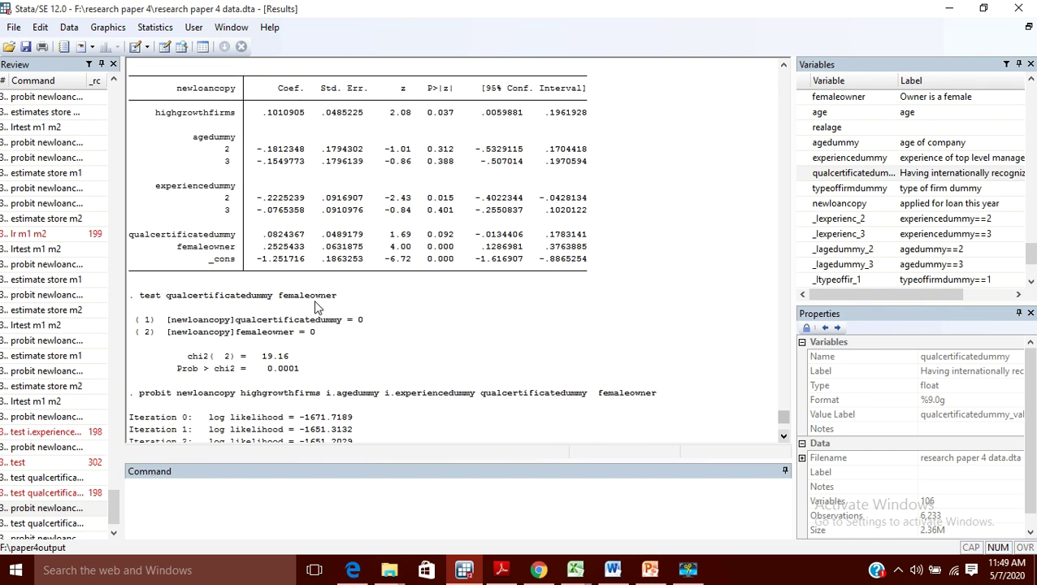
scroll(317, 307, down, 10)
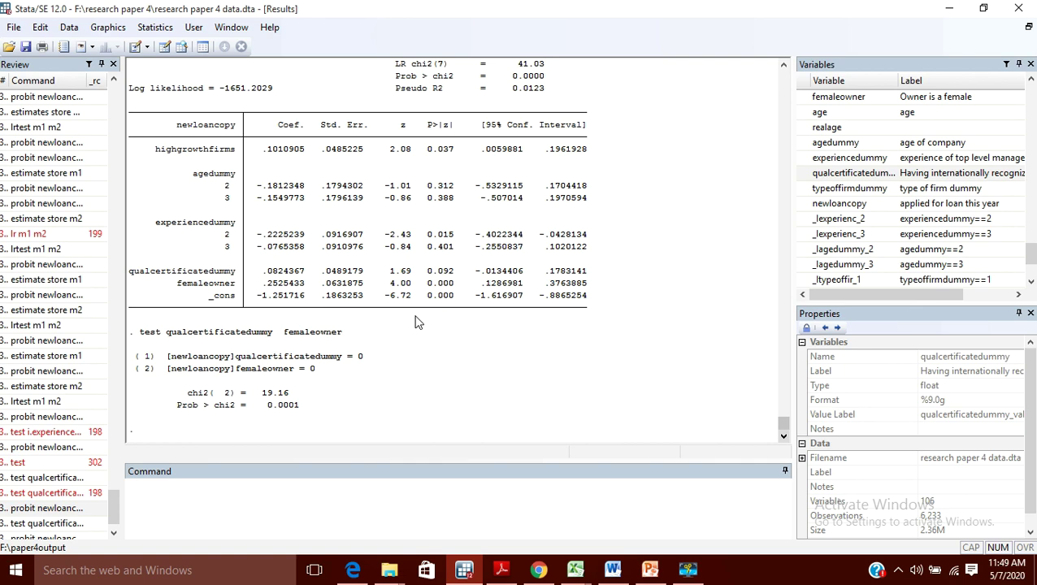
Step: Inspect the i. prefix on experiencedummy in the last probit command, along with its coefficient table and the final Wald test output
scroll(415, 323, up, 10)
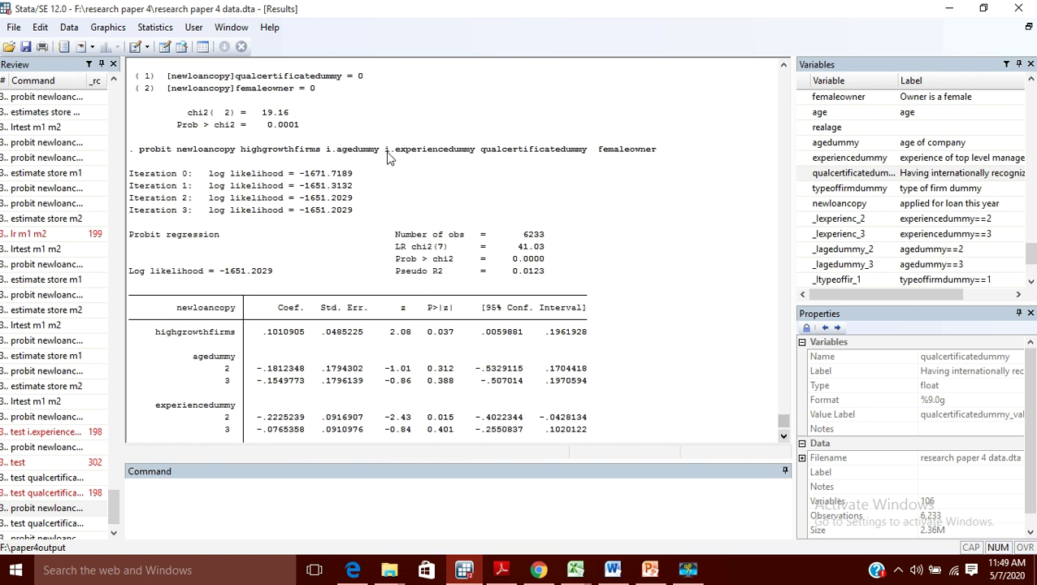
drag(385, 151, 395, 152)
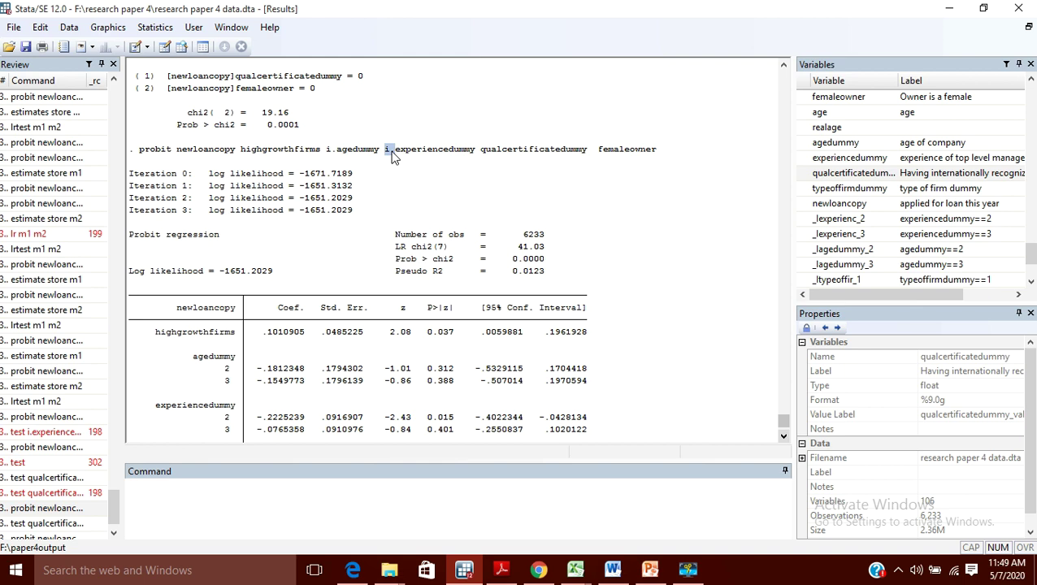
click(507, 170)
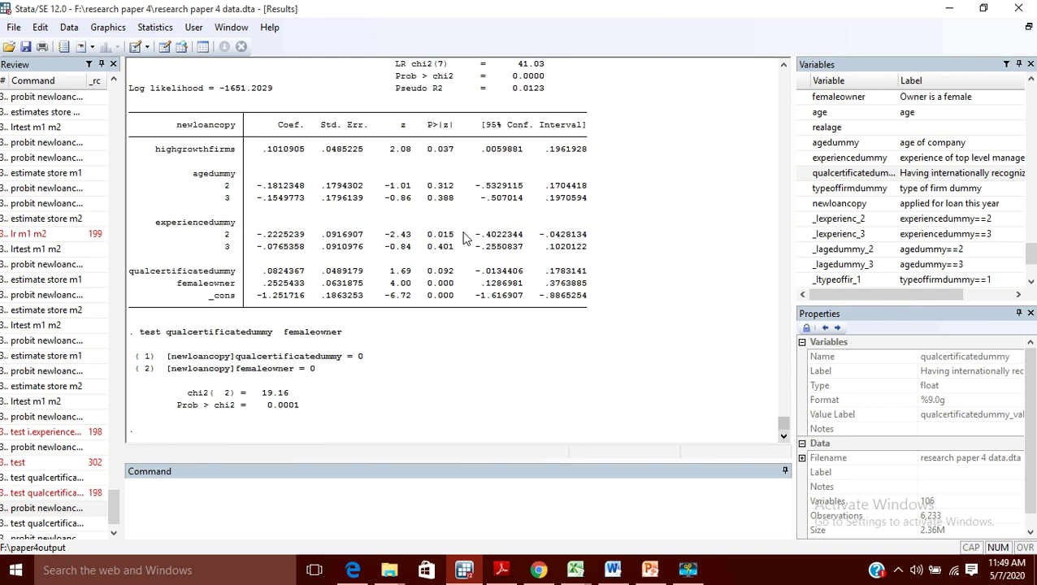
scroll(464, 238, up, 3)
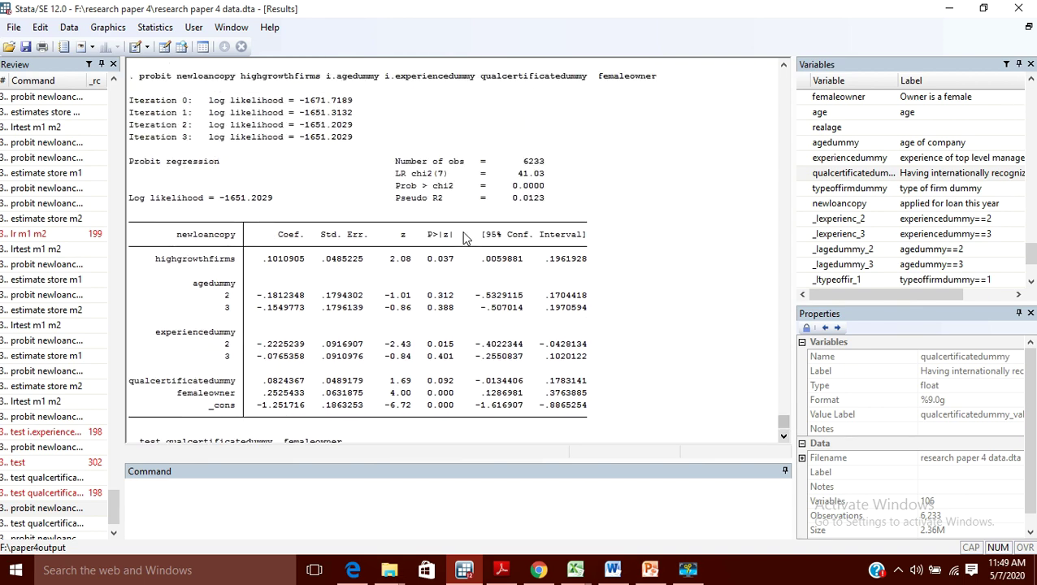
scroll(439, 221, down, 3)
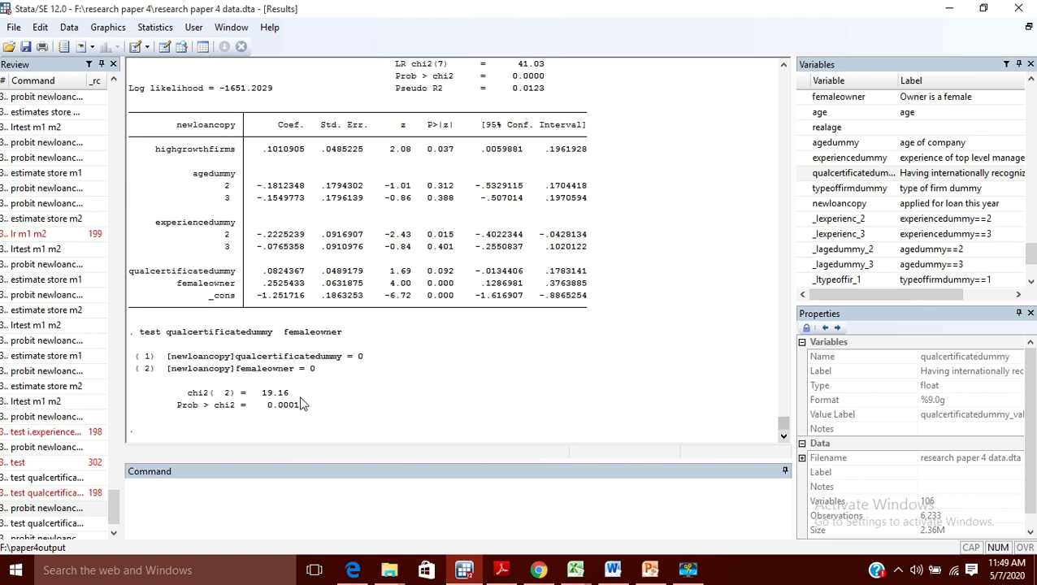